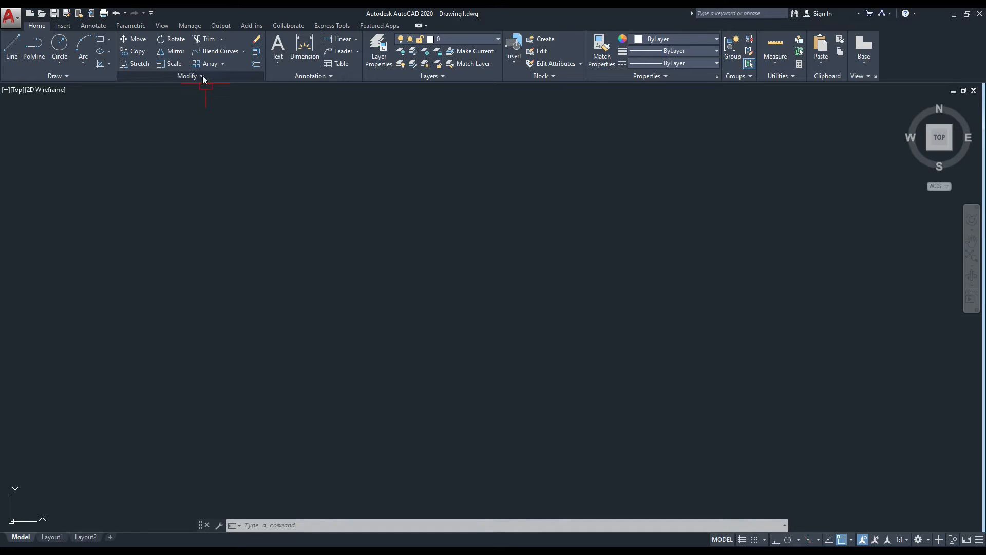
left_click(242, 52)
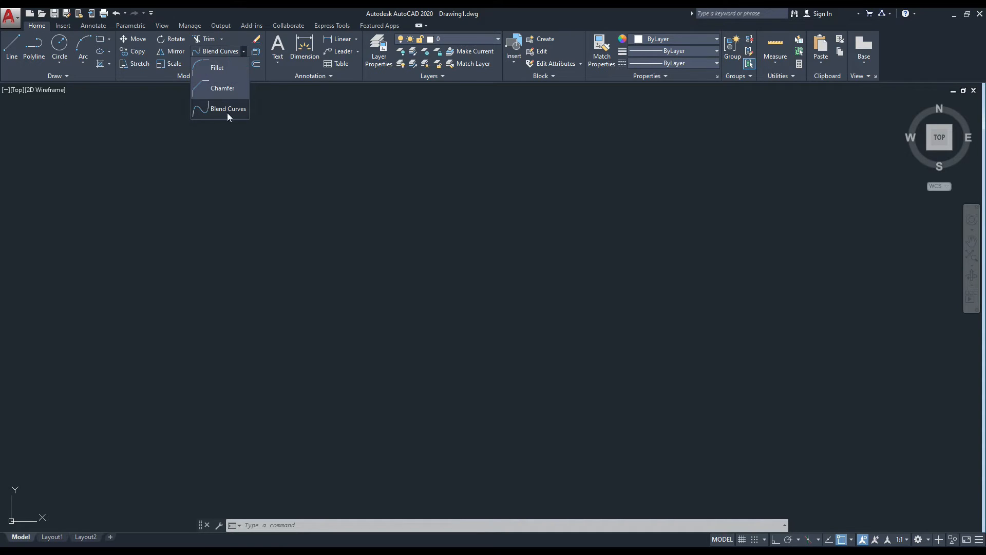
left_click(392, 221)
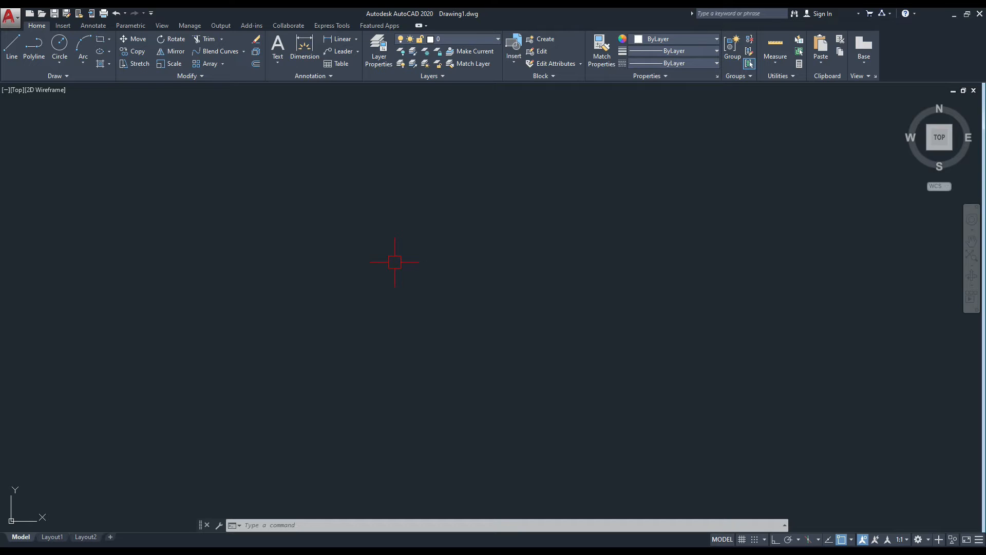
type("L")
key("Return")
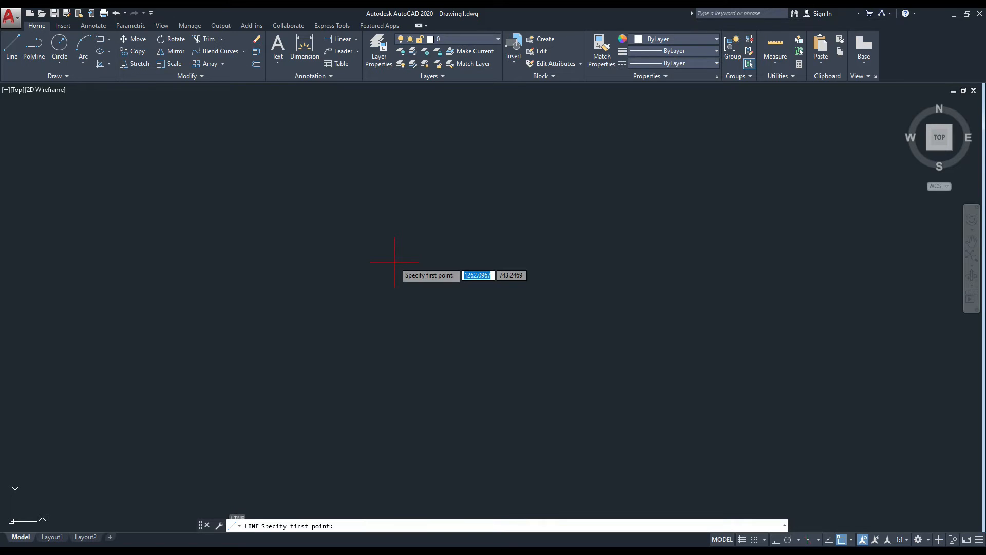
left_click(323, 448)
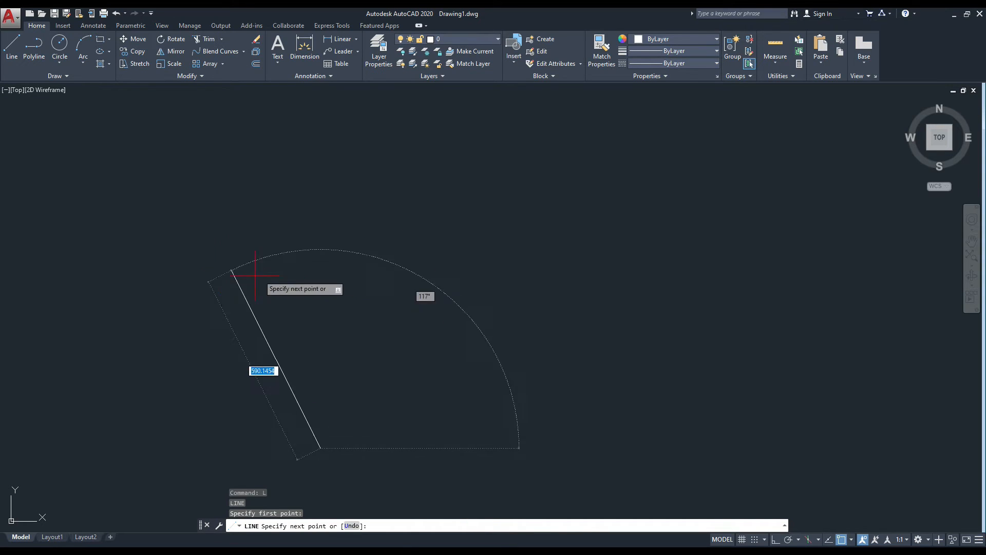
key("Escape")
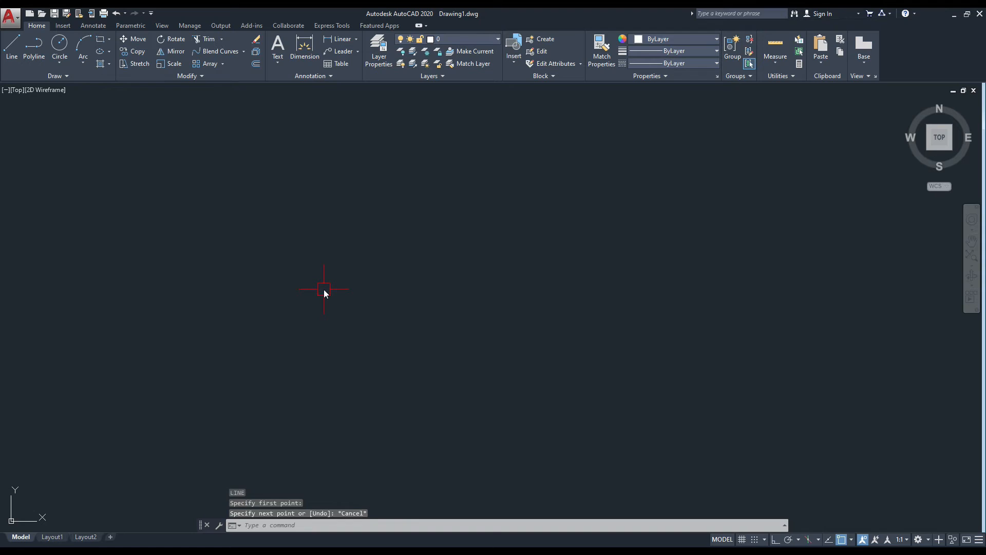
Step: Draw a single horizontal line in the empty drawing with Ortho mode turned on
key("Return")
left_click(242, 282)
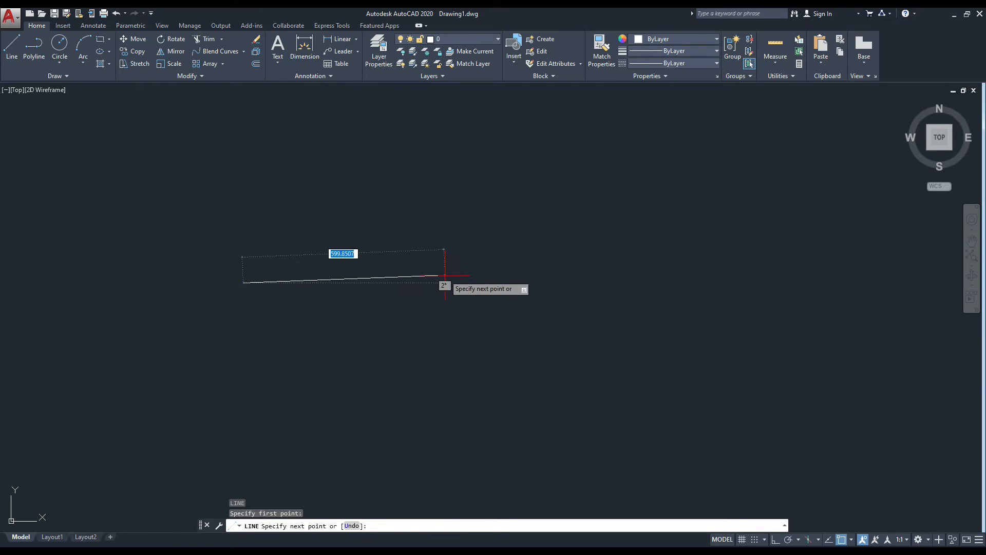
key("F8")
left_click(404, 280)
key("Escape")
Step: Draw a separate vertical line below and slightly to the right of the horizontal line's right end, leaving a gap between them
middle_click_drag(402, 326, 389, 269)
scroll(386, 314, "up", 1)
scroll(386, 314, "down", 1)
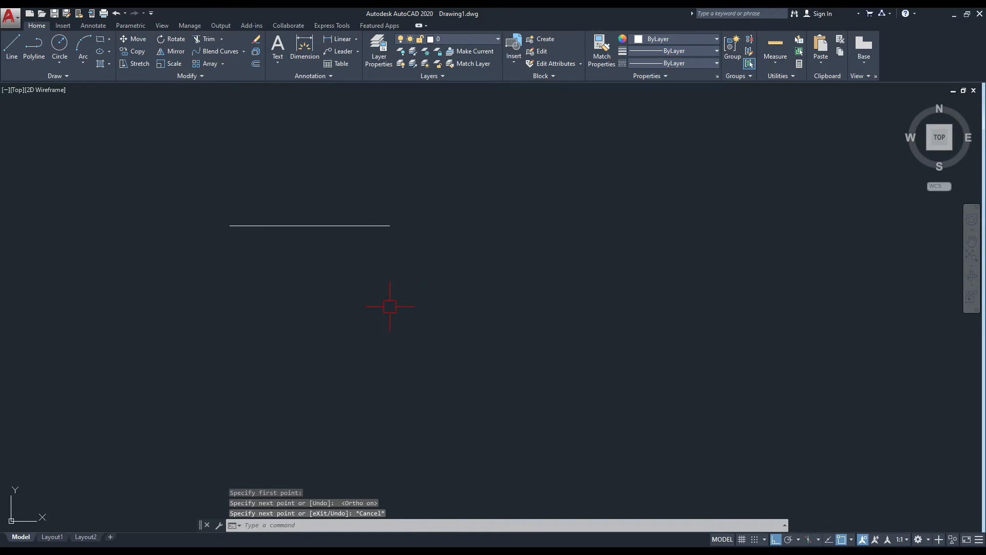
type("l")
key("Return")
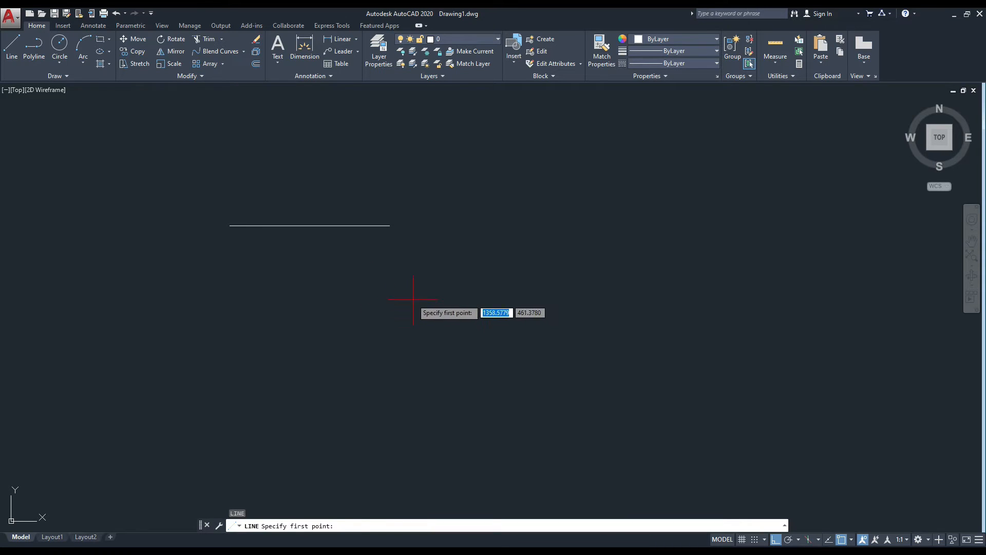
left_click(412, 299)
left_click(417, 400)
key("Escape")
Step: Blend the right end of the horizontal line into the upper end of the vertical line using Smooth continuity
middle_click_drag(414, 300, 436, 304)
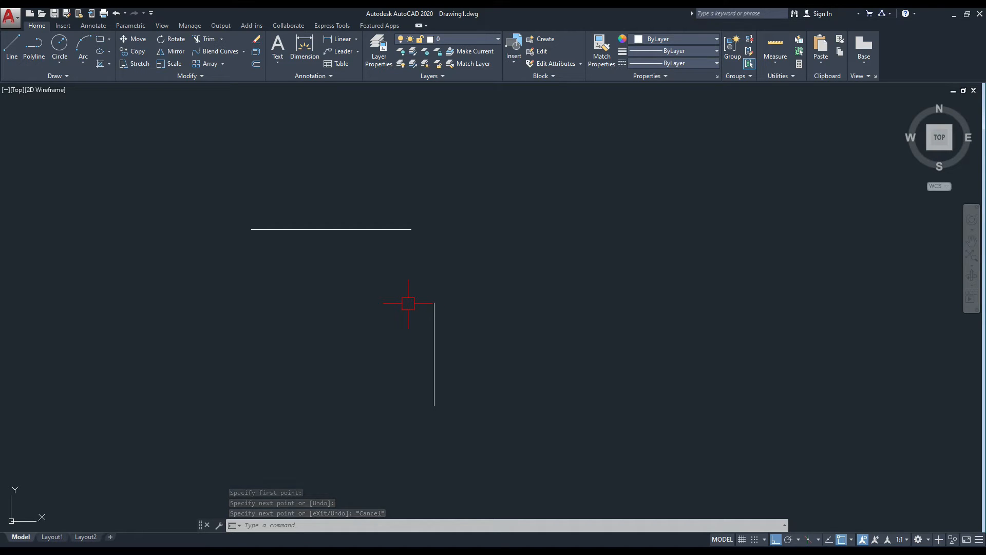
middle_click_drag(408, 303, 390, 301)
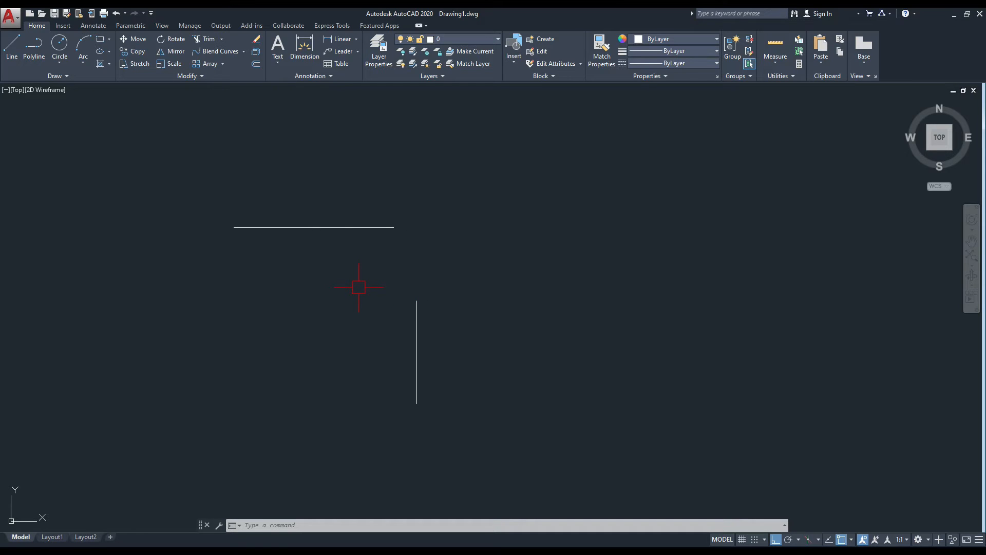
middle_click_drag(359, 286, 383, 281)
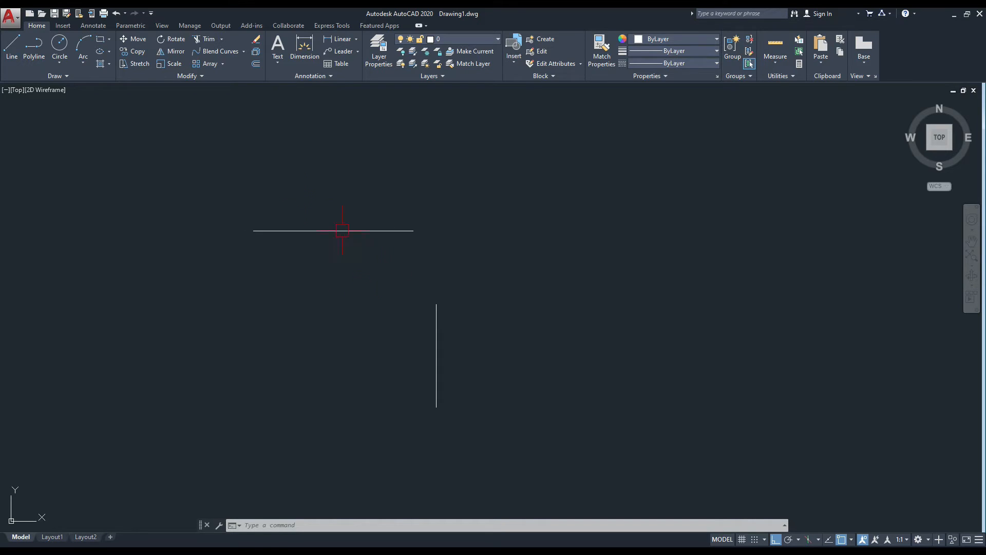
left_click(226, 52)
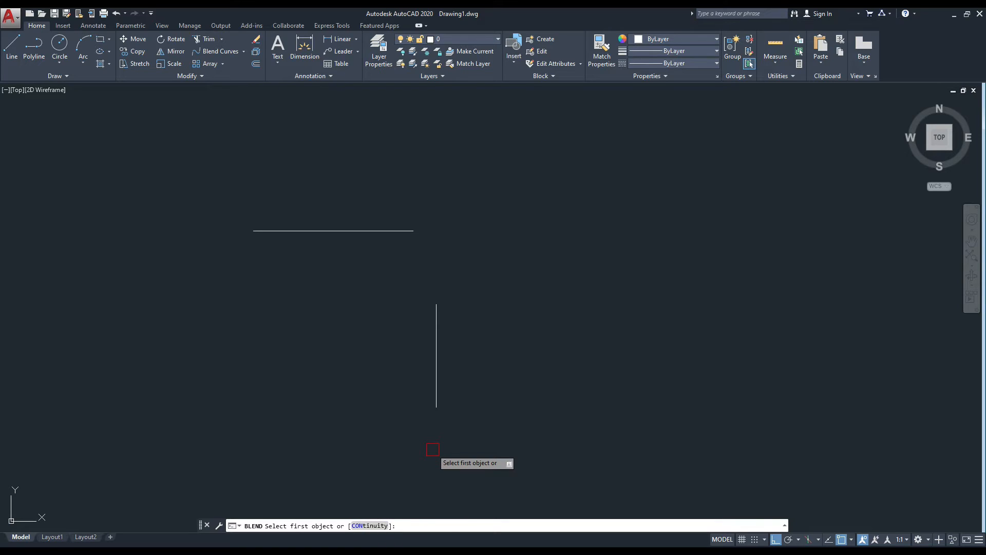
type("CON")
key("Return")
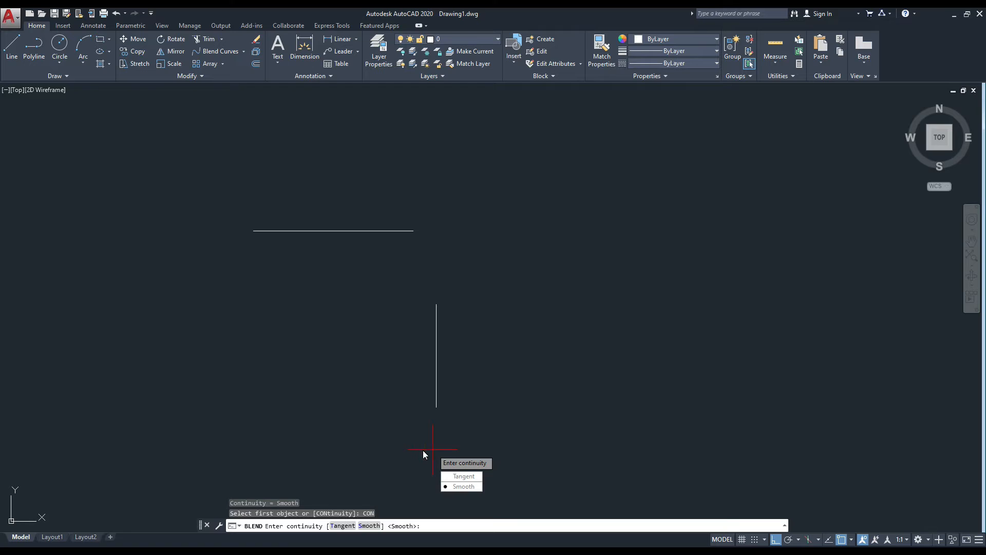
left_click(465, 487)
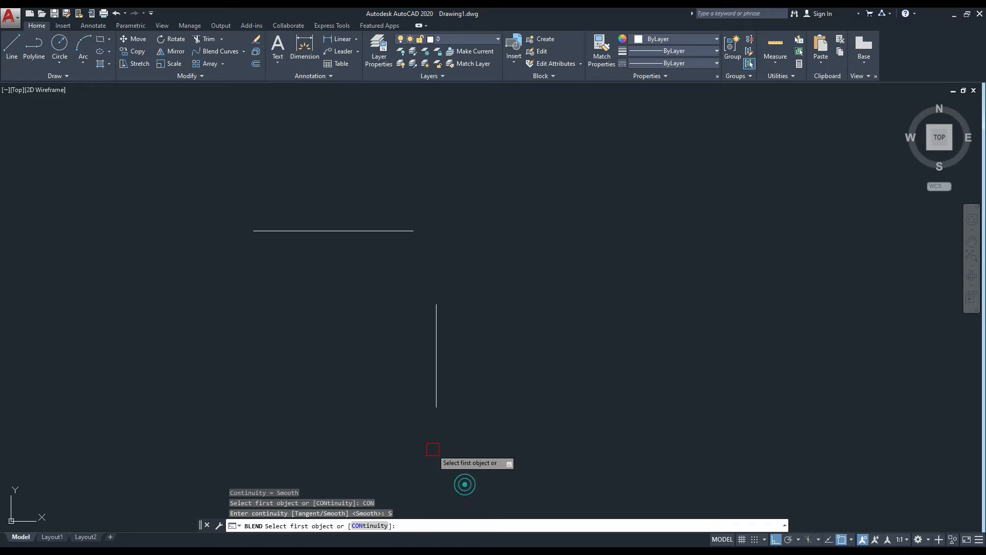
left_click(396, 230)
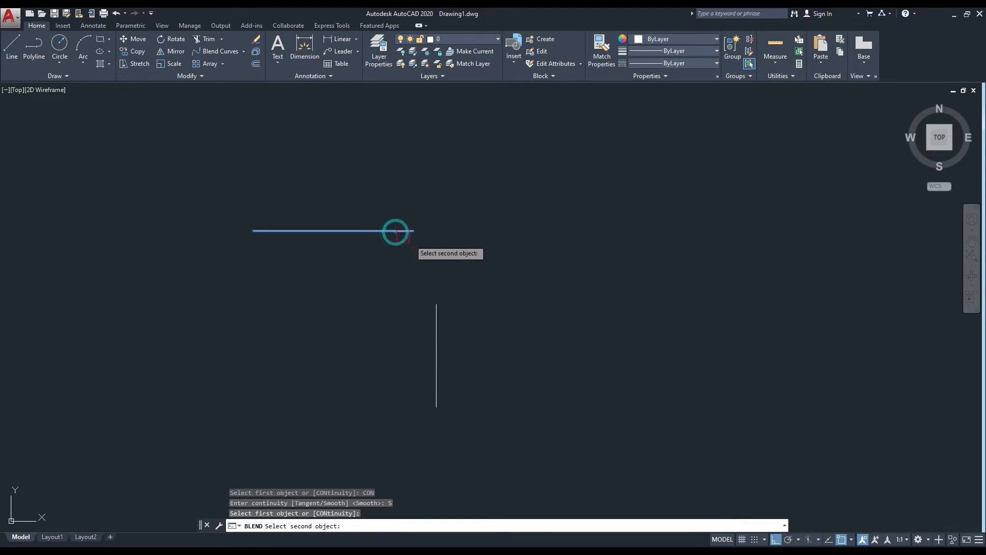
left_click(438, 307)
scroll(417, 274, "up", 4)
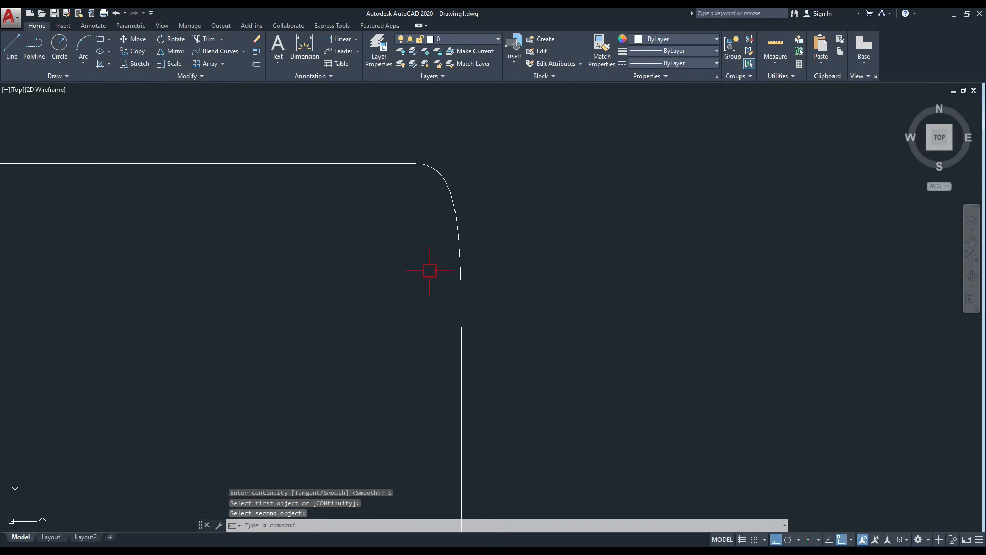
left_click(458, 268)
scroll(384, 267, "down", 5)
key("Escape")
Step: Copy only the horizontal and vertical lines, without the blend curve, straight across to the right of the originals
type("co")
key("Return")
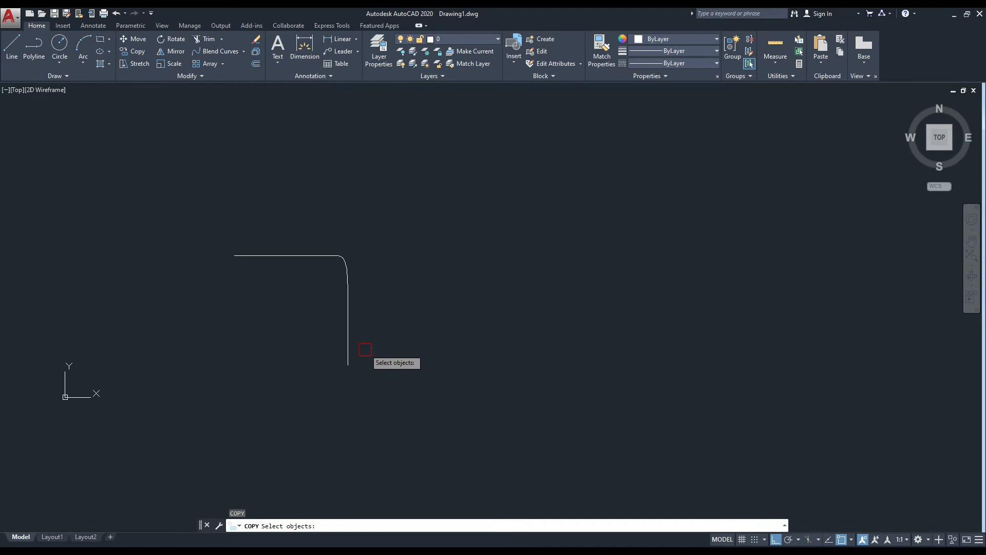
left_click(348, 349)
left_click(272, 257)
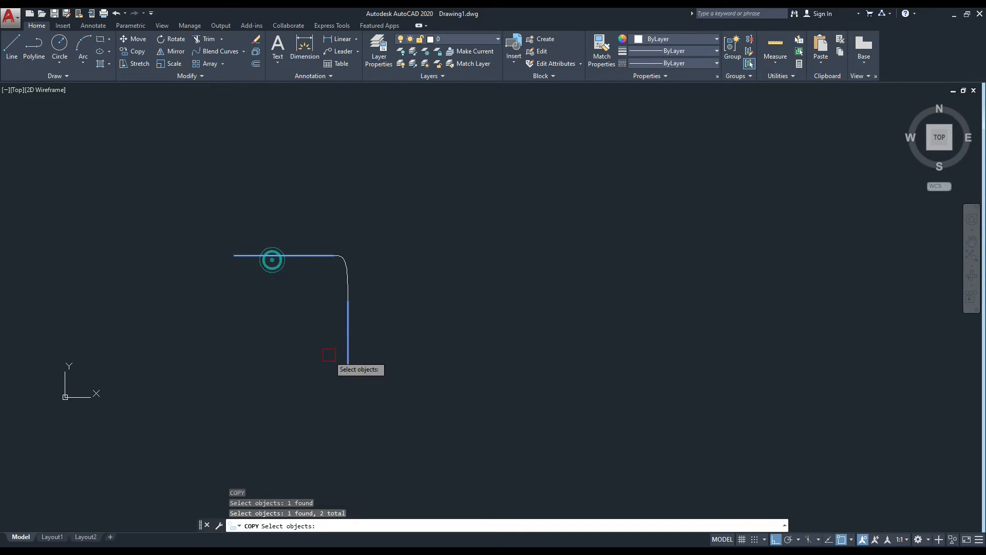
key("Return")
left_click(440, 406)
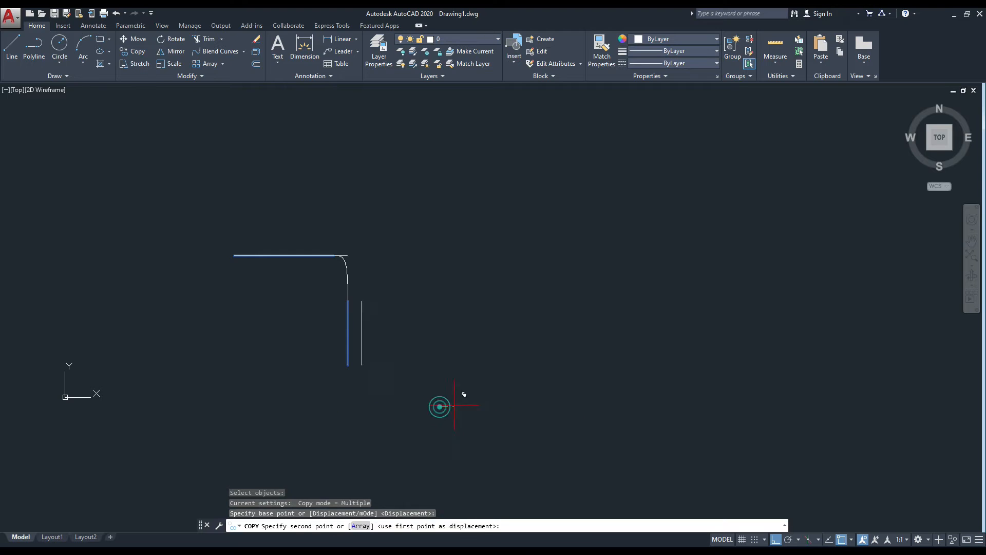
left_click(645, 404)
key("Escape")
Step: Delete all the lines and the blend curve from the drawing
middle_click_drag(610, 345, 641, 349)
middle_click_drag(530, 344, 527, 333)
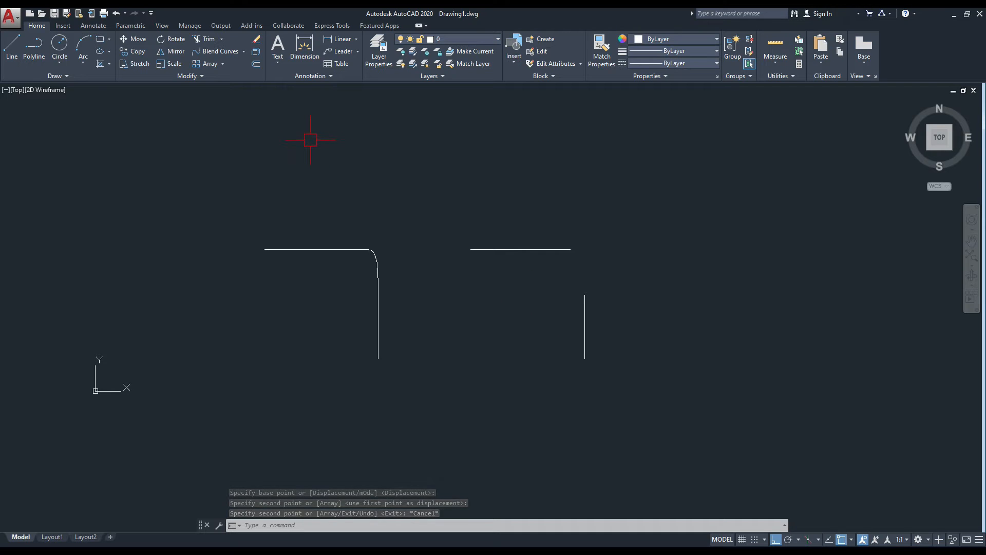
scroll(594, 249, "up", 2)
scroll(581, 249, "down", 2)
left_click(656, 209)
left_click(249, 389)
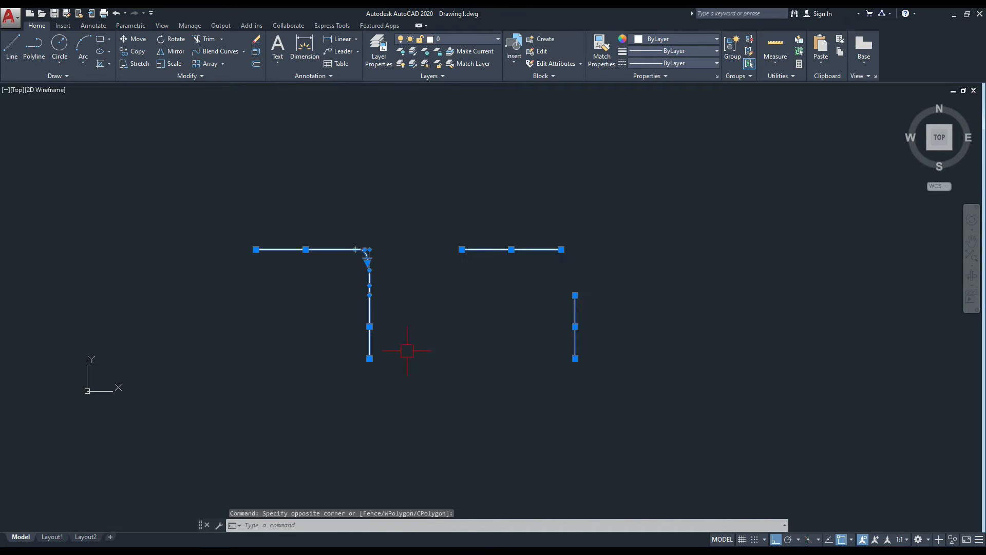
key("Delete")
middle_click_drag(367, 285, 288, 405)
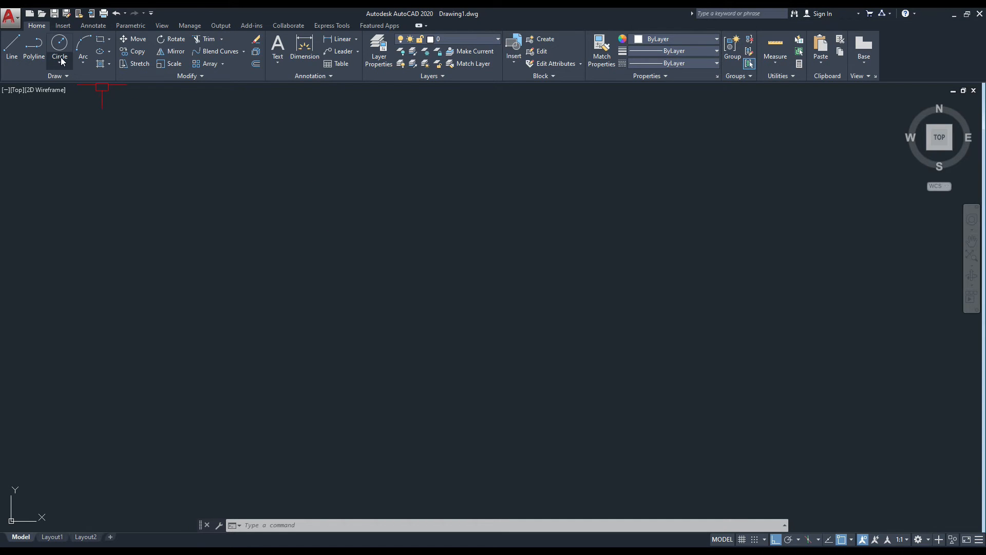
left_click(63, 26)
left_click(38, 26)
left_click(244, 52)
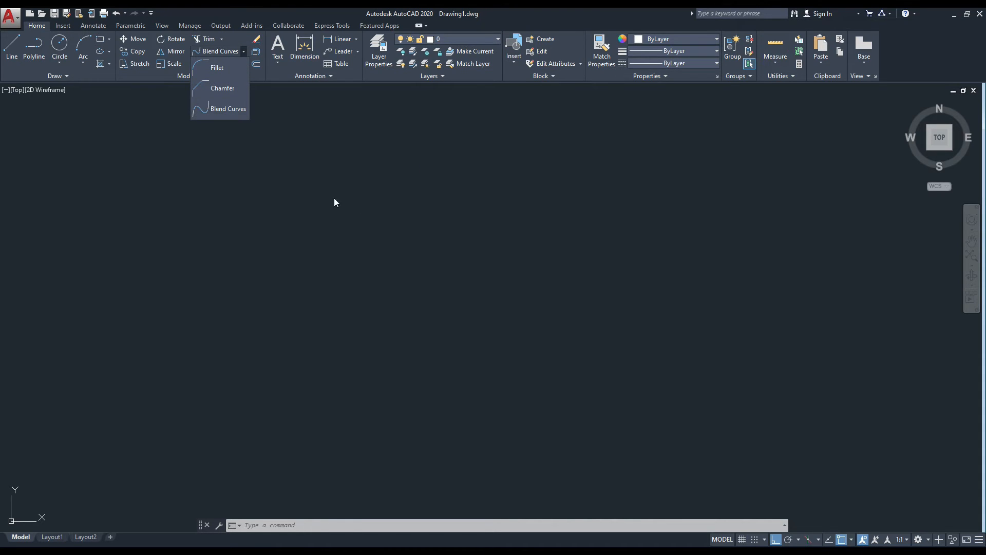
left_click(350, 199)
key("Escape")
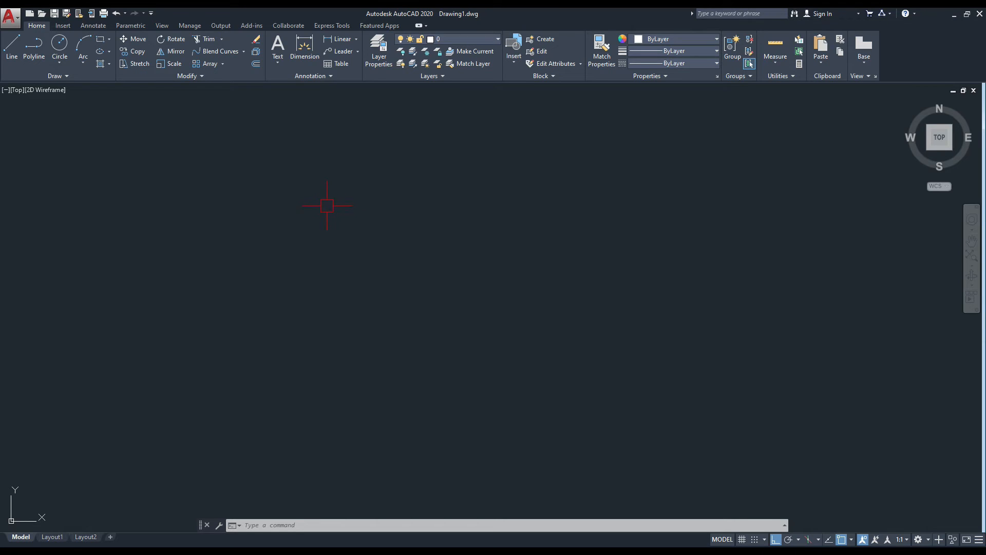
Step: Draw a three-point arc curving over from lower left to upper right, with Ortho mode turned off
type("A")
key("Return")
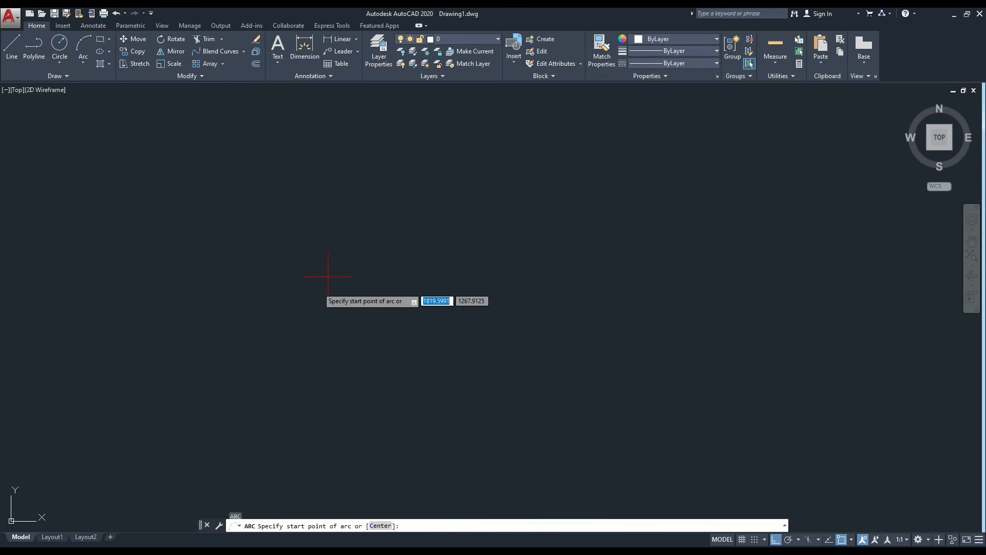
left_click(256, 327)
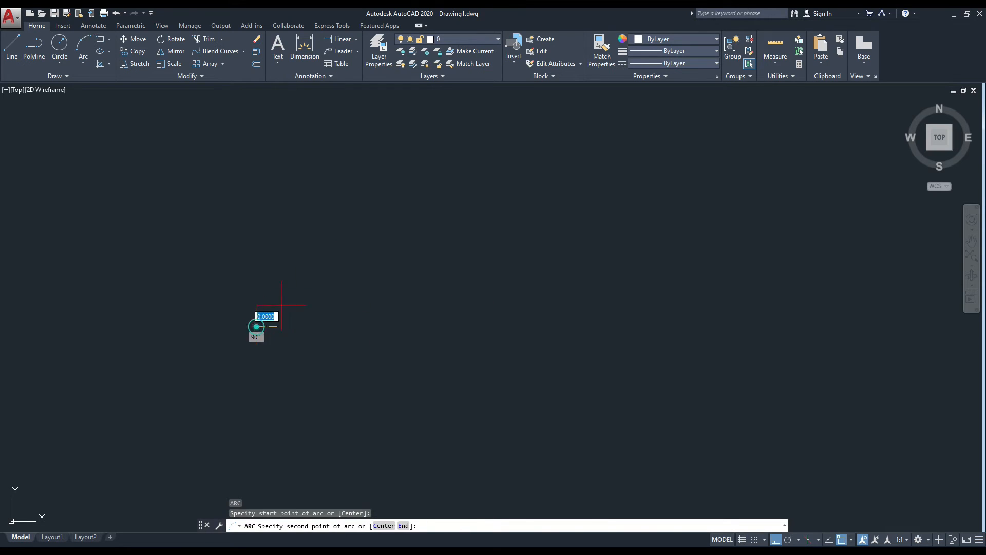
key("F8")
left_click(349, 207)
left_click(388, 219)
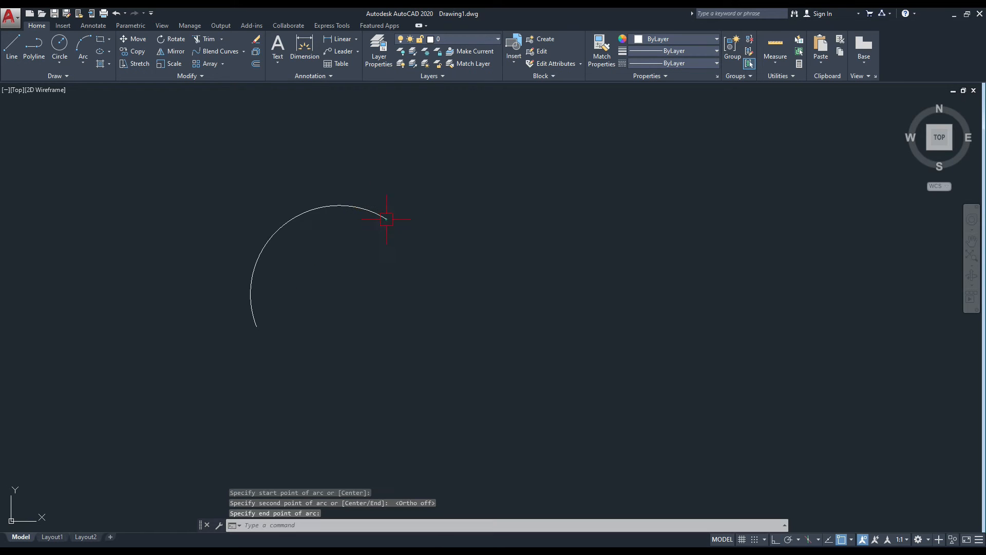
Step: Draw a second three-point arc below and to the right of the first, bulging to the right and ending at its top
middle_click_drag(427, 251, 356, 229)
scroll(391, 226, "down", 1)
type("a")
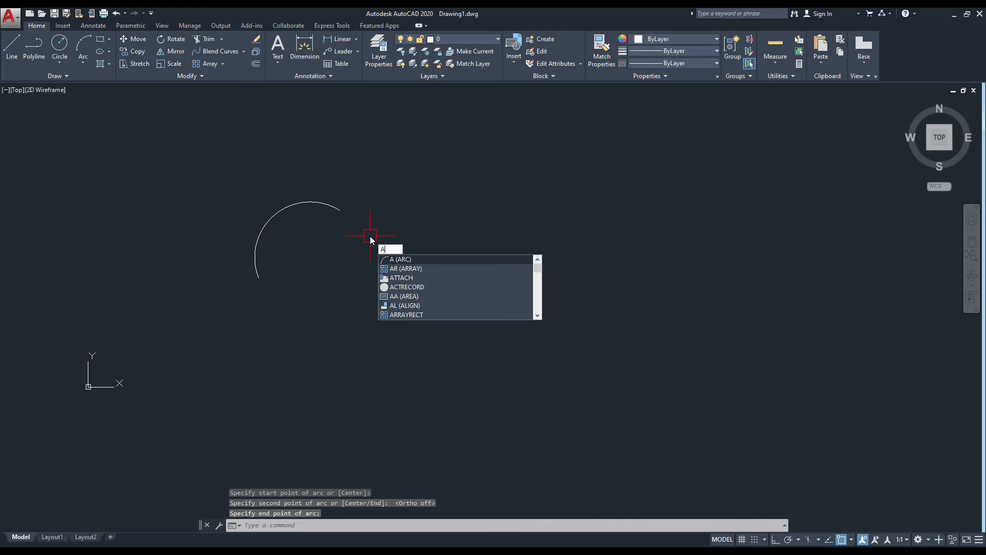
key("Return")
left_click(368, 380)
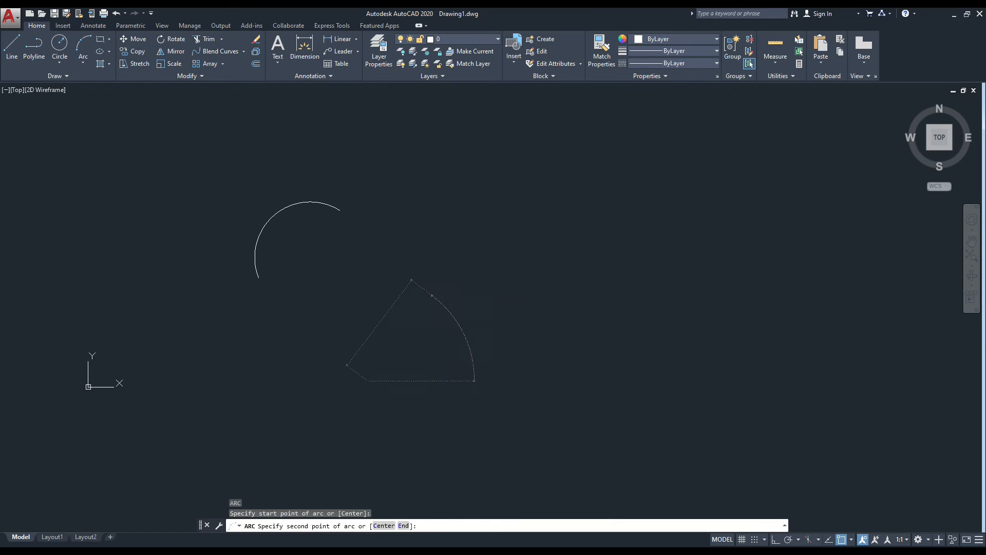
left_click(437, 288)
left_click(435, 261)
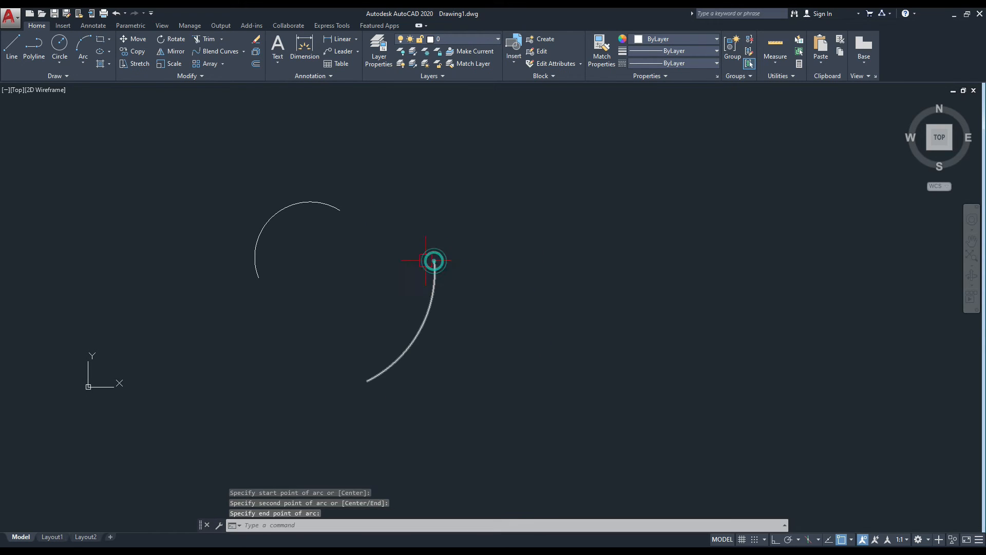
Step: Blend the first arc's upper-right end to the second arc's top end with Blend Curves, using Smooth continuity
scroll(338, 200, "up", 3)
scroll(362, 235, "down", 2)
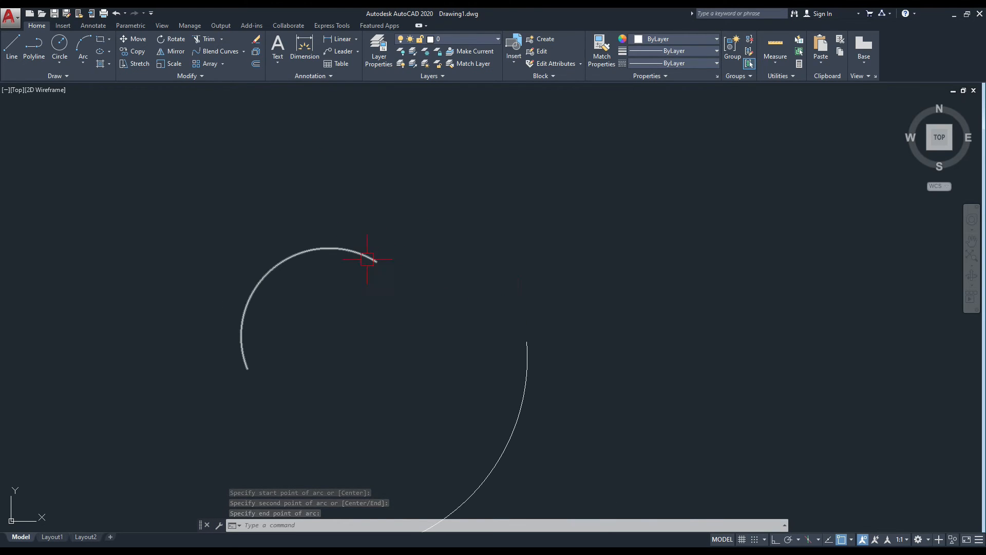
middle_click_drag(420, 235, 389, 202)
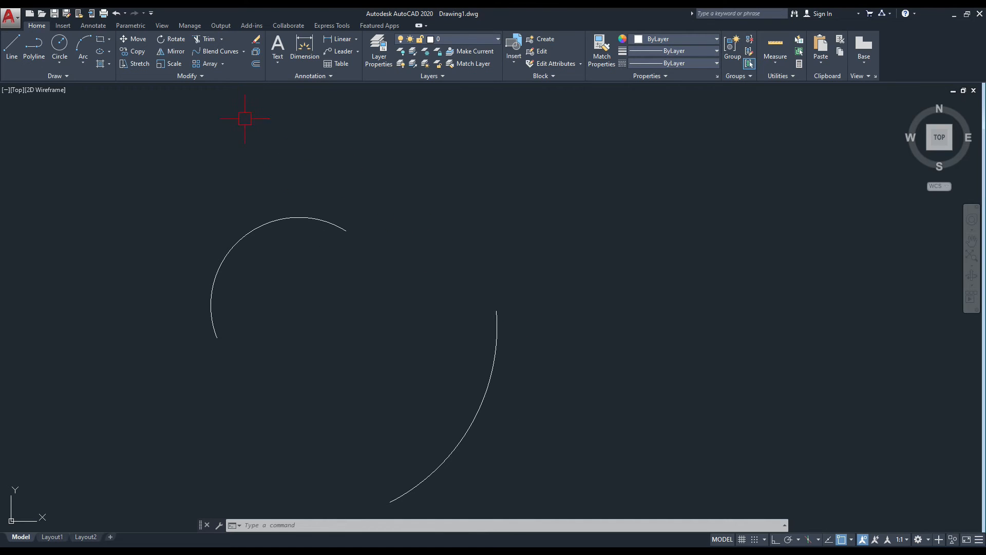
left_click(222, 54)
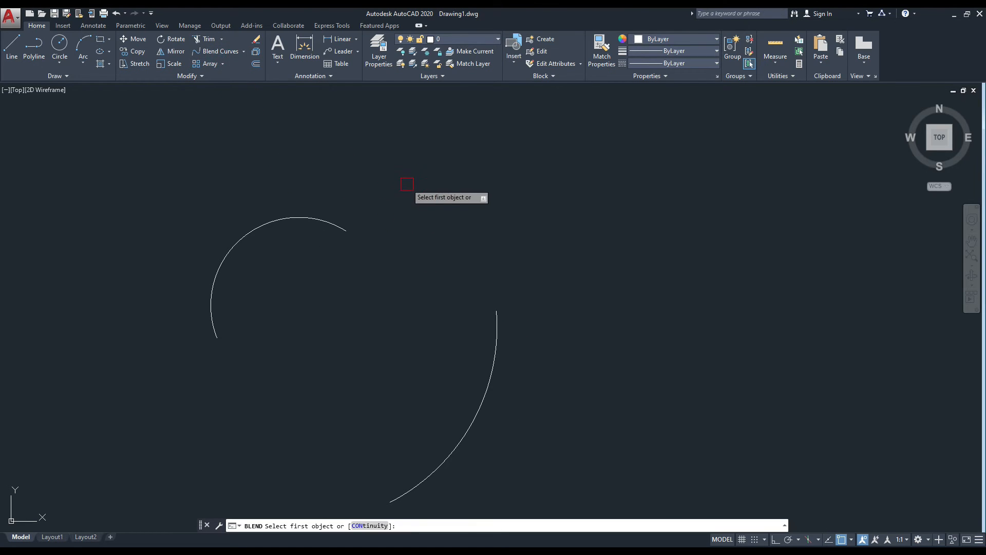
middle_click_drag(416, 317, 369, 279)
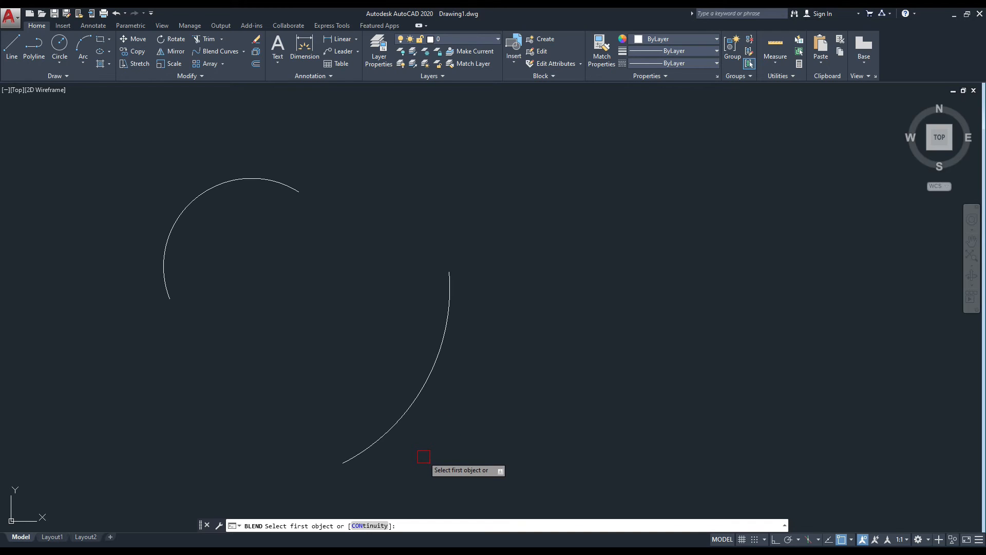
type("CON")
key("Return")
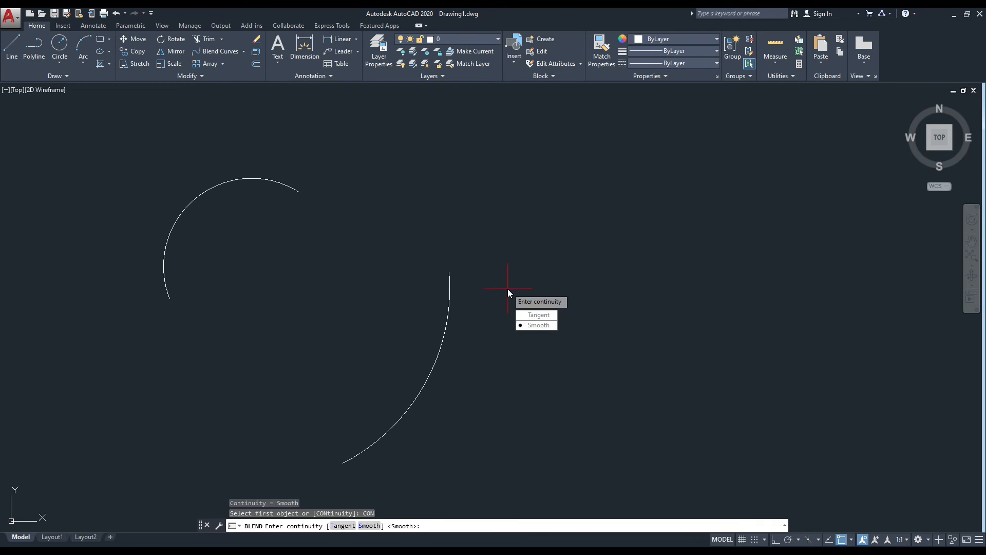
left_click(539, 325)
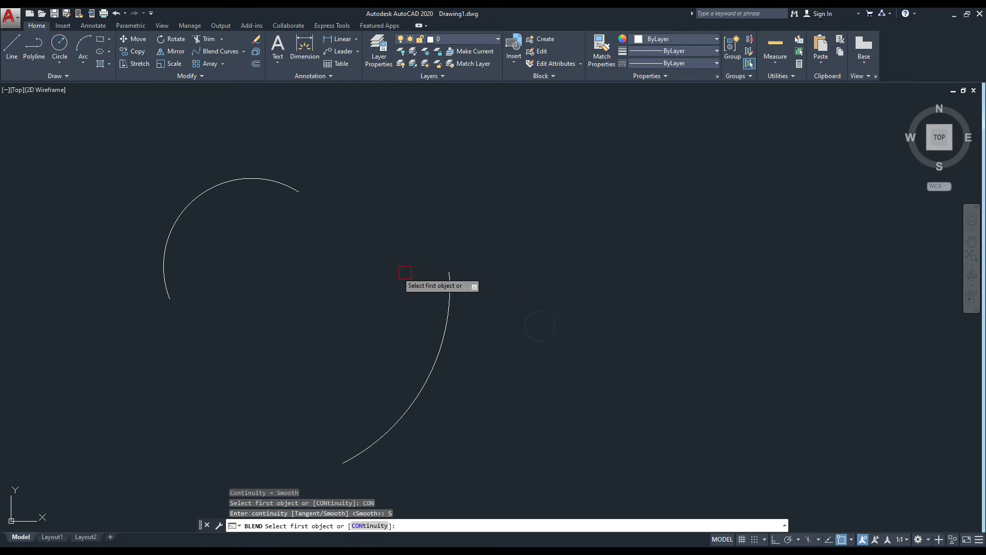
left_click(294, 192)
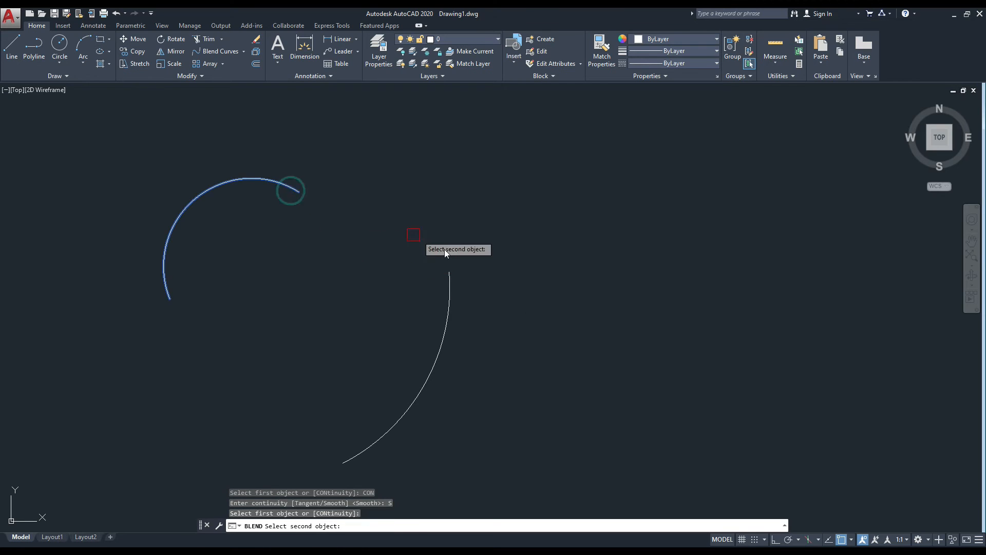
left_click(456, 280)
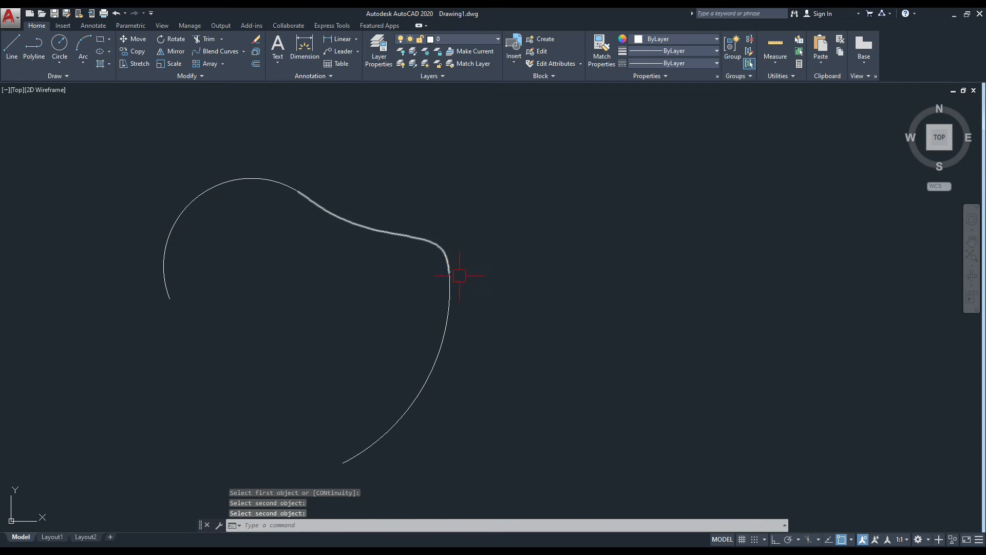
Step: Select the two arcs and the blend curve between them to examine their grips and control vertices
left_click(258, 190)
left_click(440, 345)
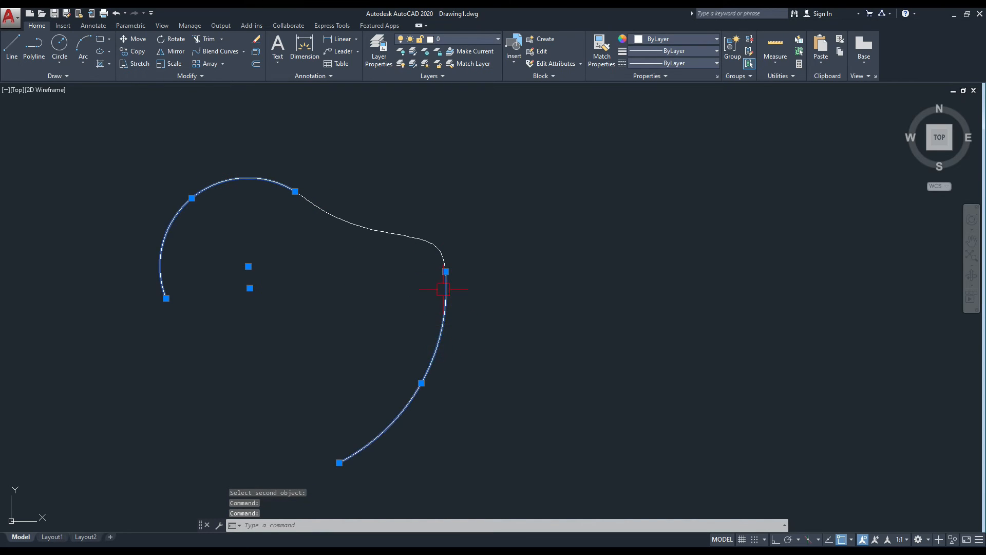
key("Escape")
left_click(385, 230)
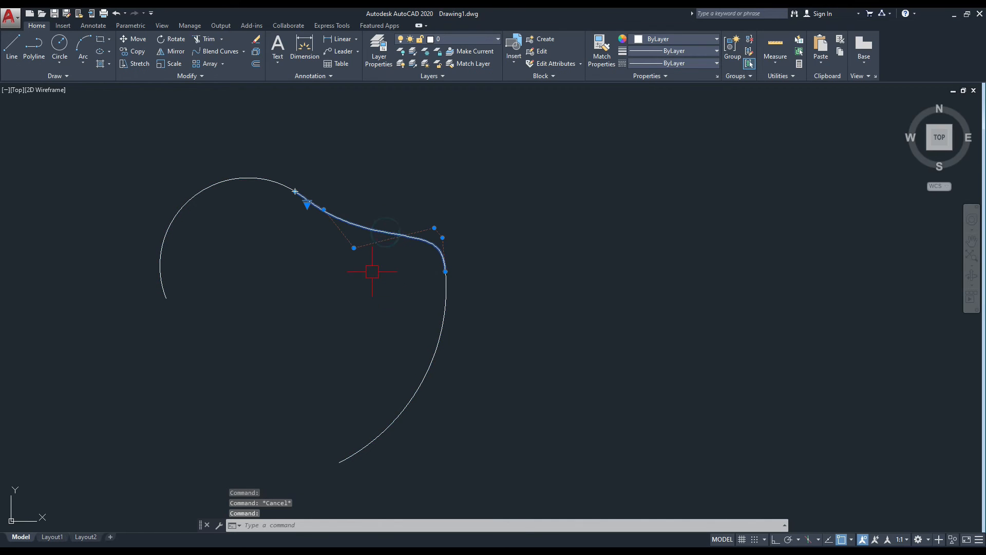
scroll(377, 283, "down", 2)
middle_click_drag(375, 281, 333, 294)
key("Escape")
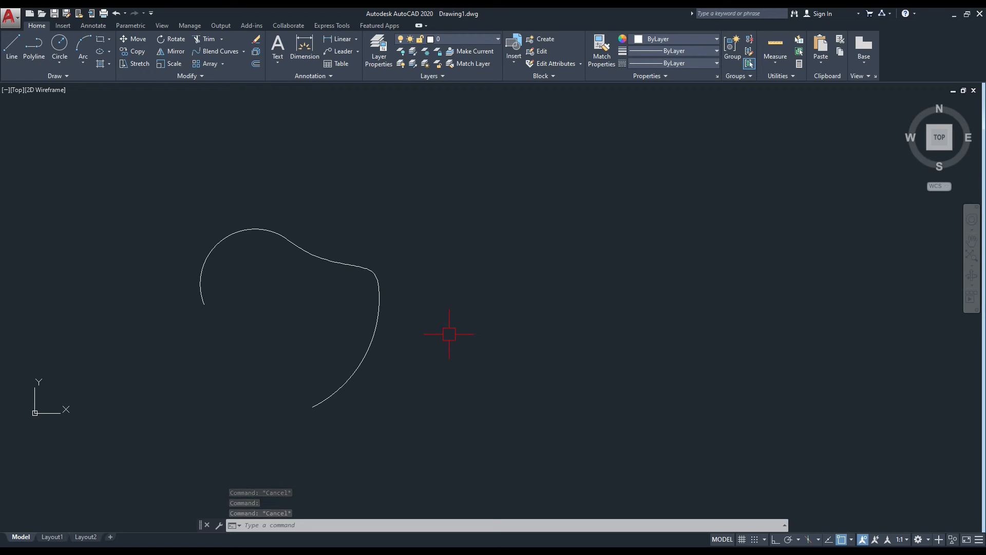
Step: Copy only the two arcs, without the blend curve, to the right of the originals
mouse_move(448, 333)
middle_mouse_down()
mouse_move(447, 349)
mouse_move(462, 346)
middle_mouse_up()
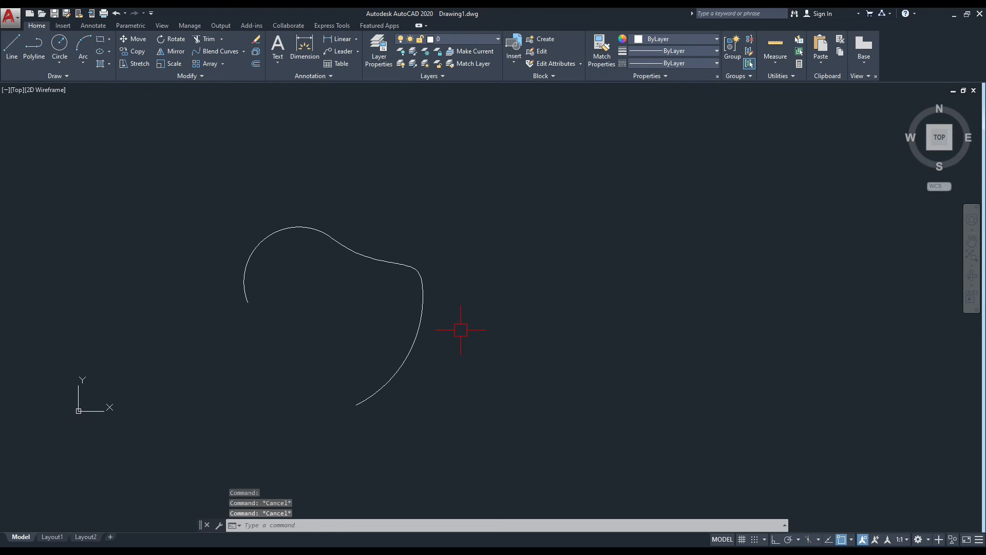
type("co")
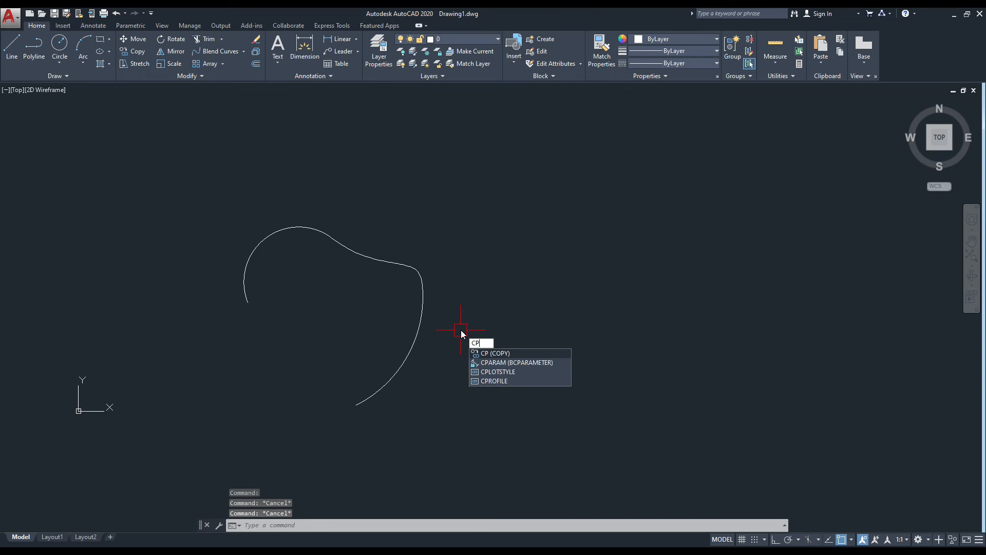
key("Return")
left_click(417, 366)
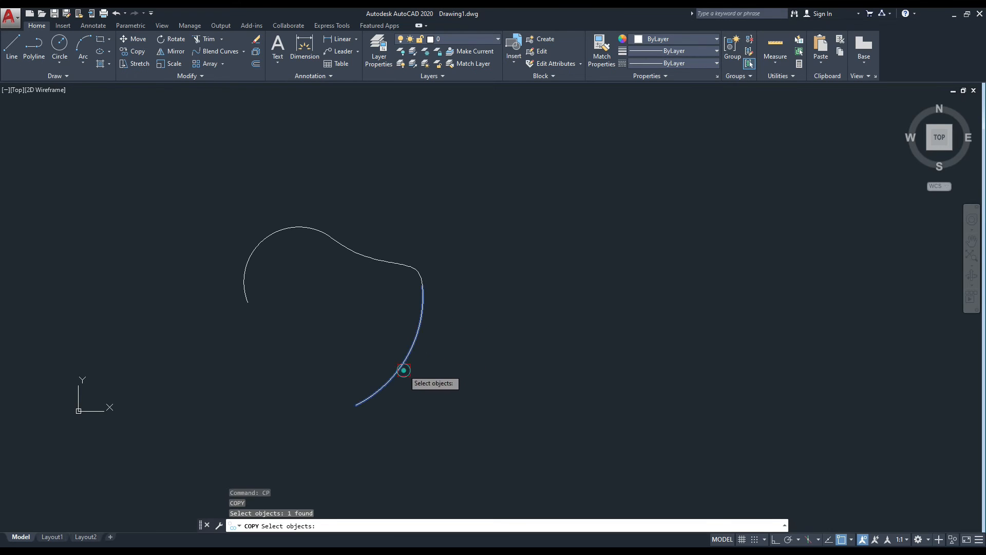
left_click(244, 288)
key("Return")
left_click(313, 334)
left_click(577, 339)
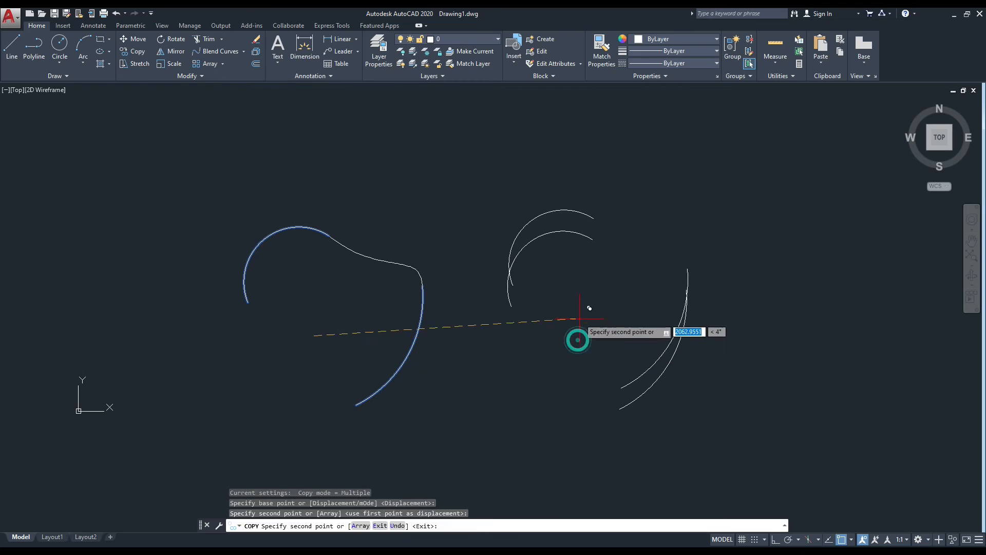
key("Escape")
middle_click_drag(579, 318, 554, 309)
scroll(344, 287, "up", 2)
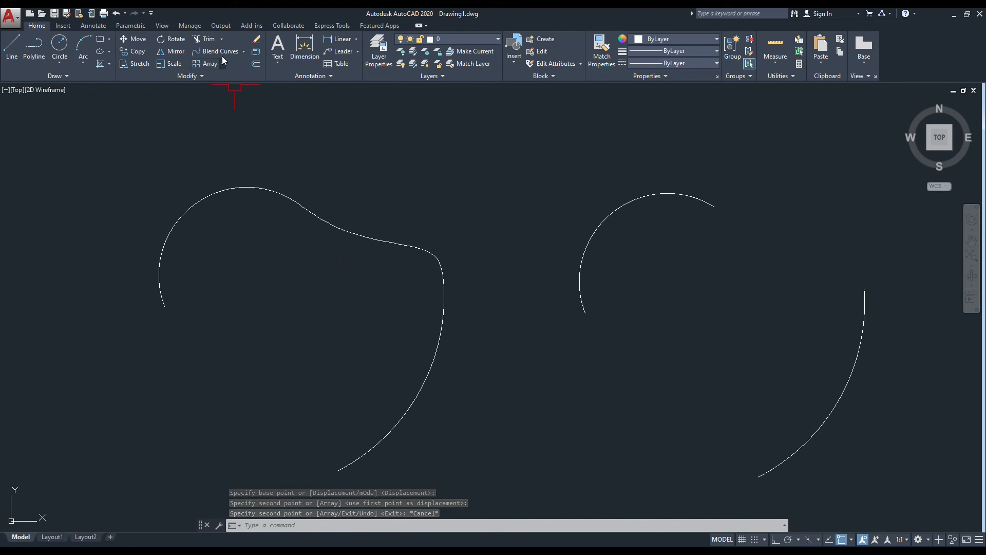
Step: Blend the facing ends of the two copied arcs with Blend Curves, using Tangent continuity
left_click(348, 226)
key("Escape")
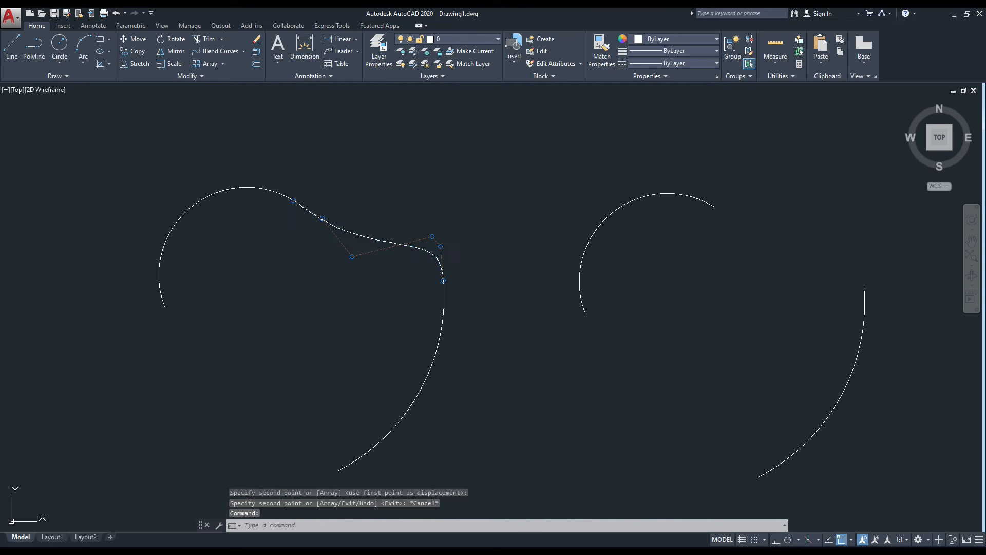
scroll(388, 215, "down", 2)
middle_click_drag(388, 215, 348, 213)
middle_click_drag(538, 246, 508, 248)
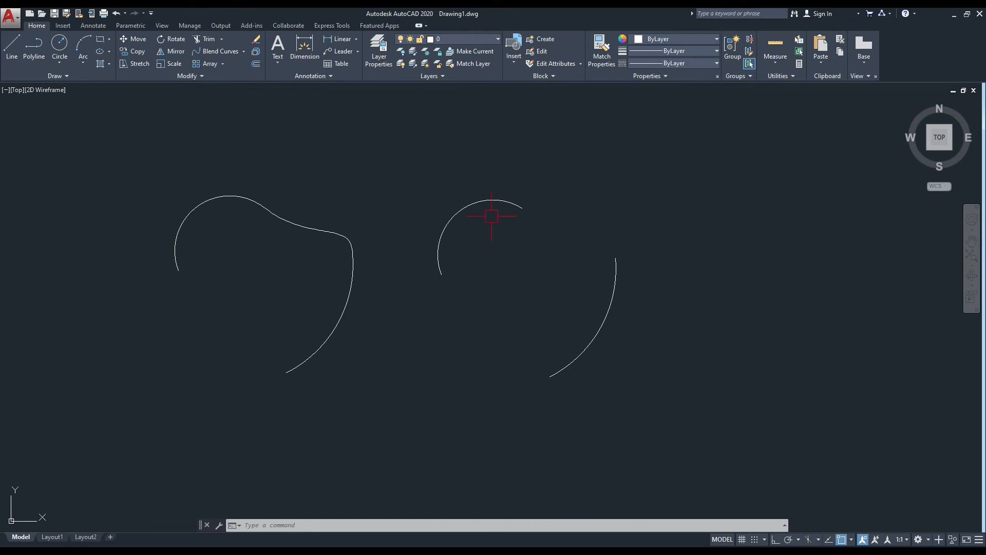
left_click(215, 52)
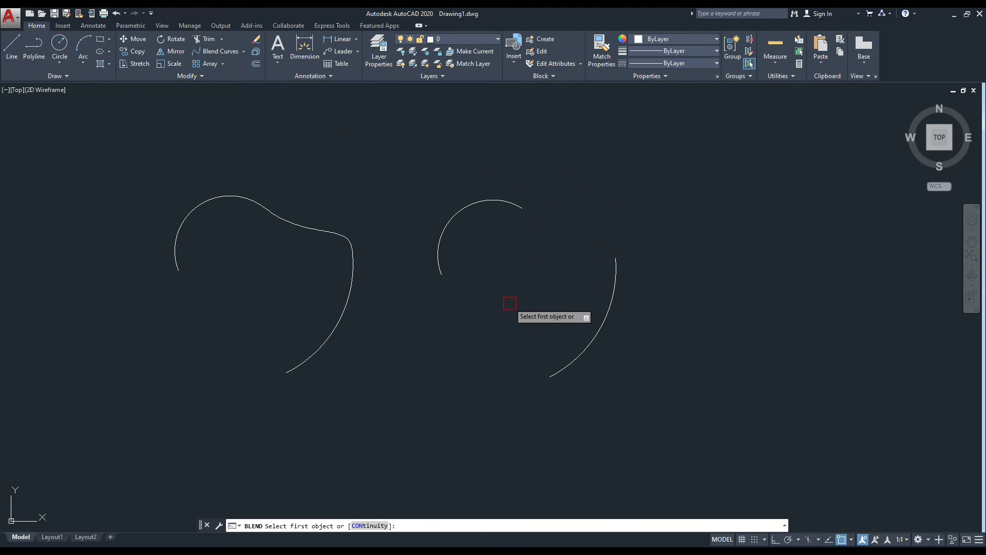
type("CON")
key("Return")
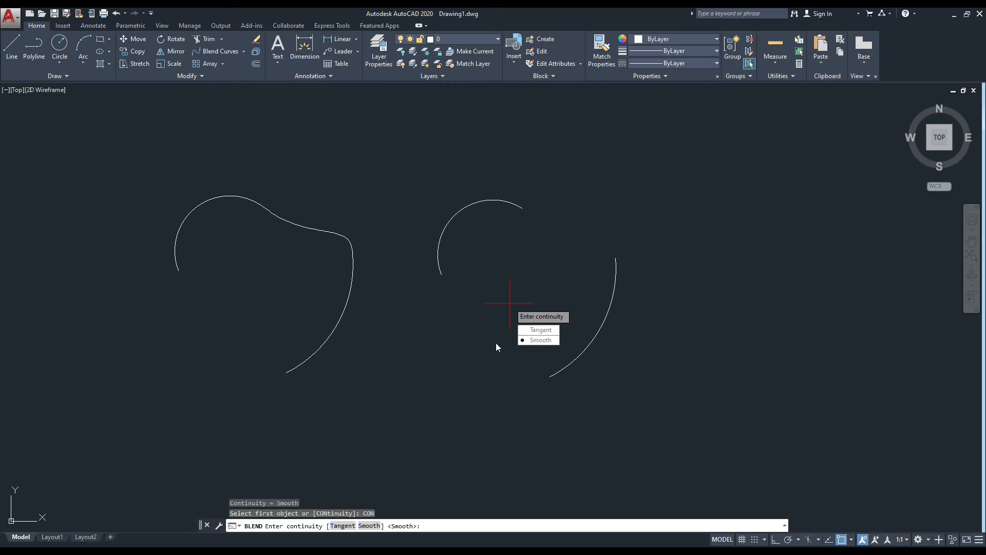
left_click(540, 330)
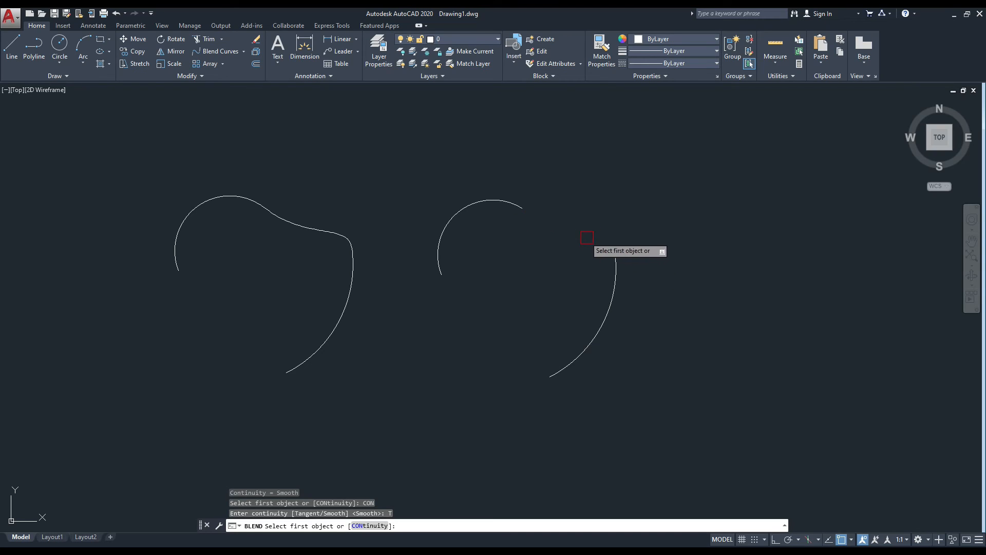
left_click(524, 211)
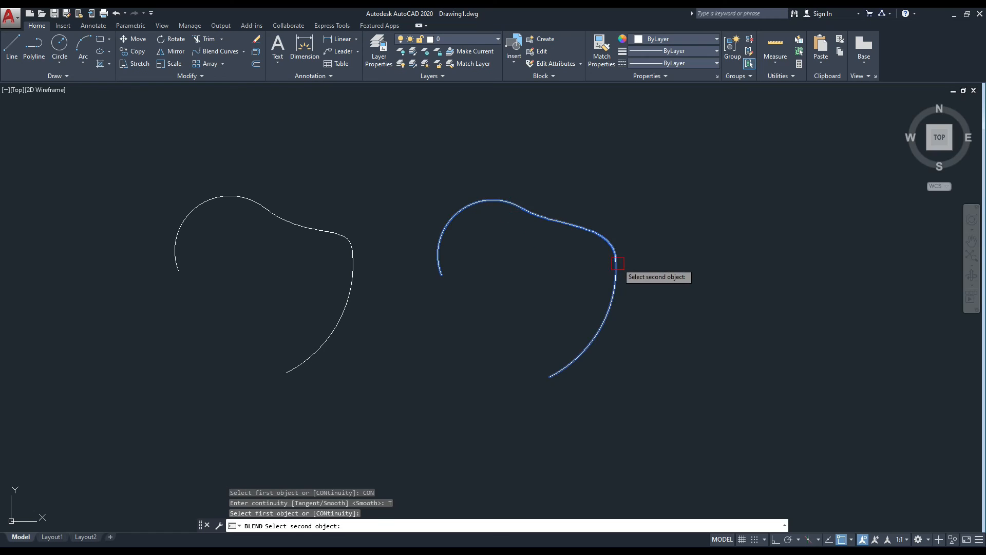
left_click(617, 263)
Step: Examine the smooth blend curve between the original arcs, including its control vertices and its joints with both arcs
middle_click_drag(565, 247, 604, 248)
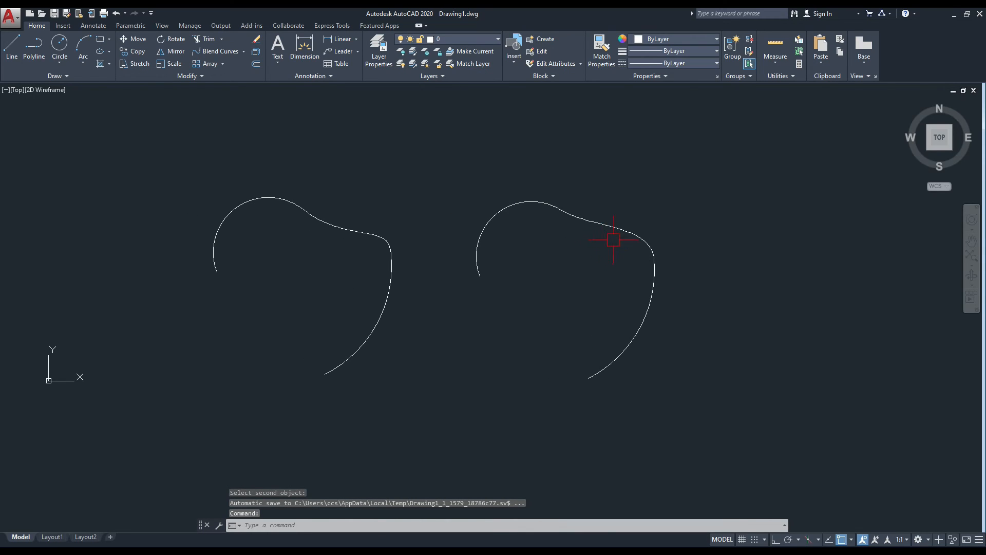
left_click(390, 238)
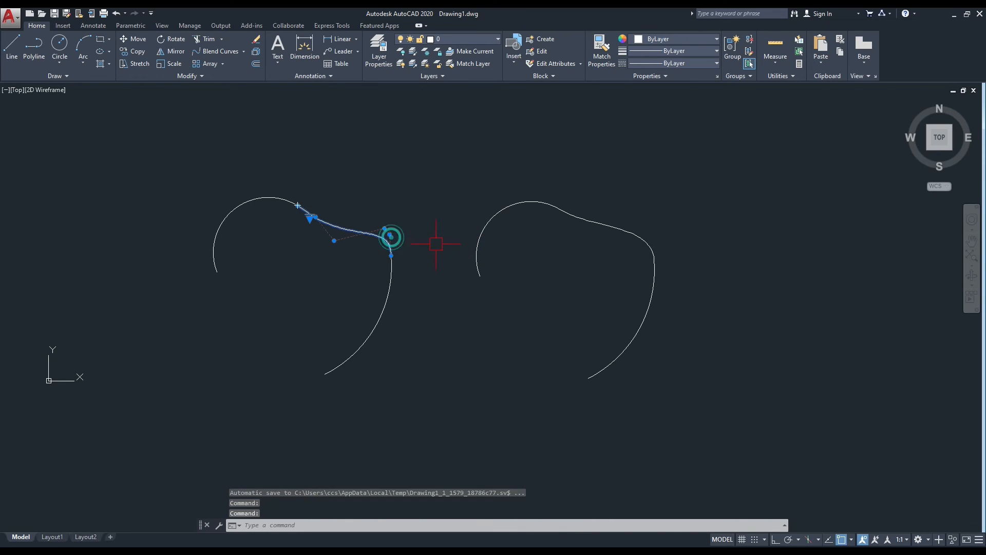
key("Escape")
scroll(390, 241, "up", 4)
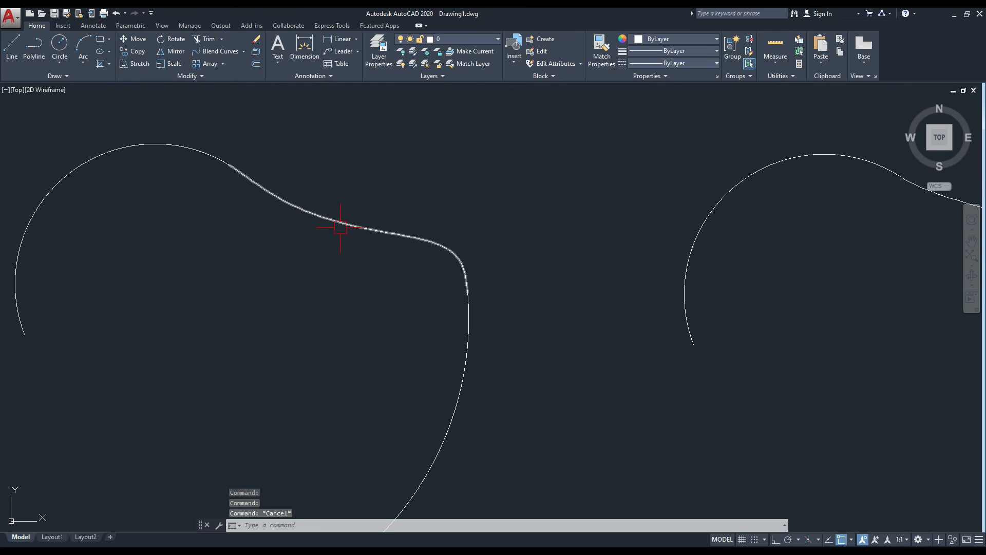
left_click(349, 231)
middle_click_drag(231, 165, 280, 162)
key("Escape")
scroll(411, 257, "down", 2)
mouse_move(412, 257)
middle_mouse_down()
mouse_move(367, 241)
mouse_move(348, 246)
middle_mouse_up()
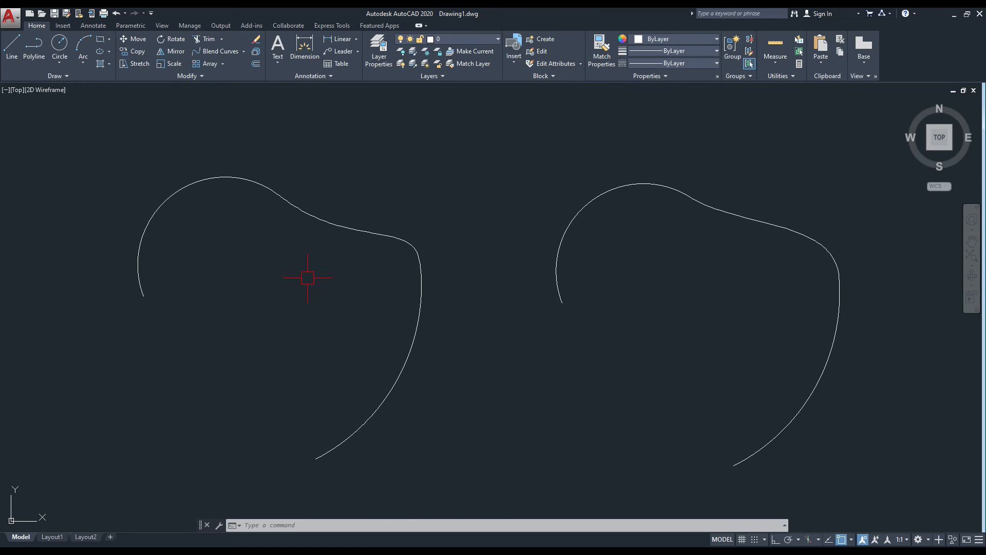
Step: Select both blend curves together to compare the control vertices of the smooth and tangent versions
left_click(334, 242)
scroll(364, 244, "up", 2)
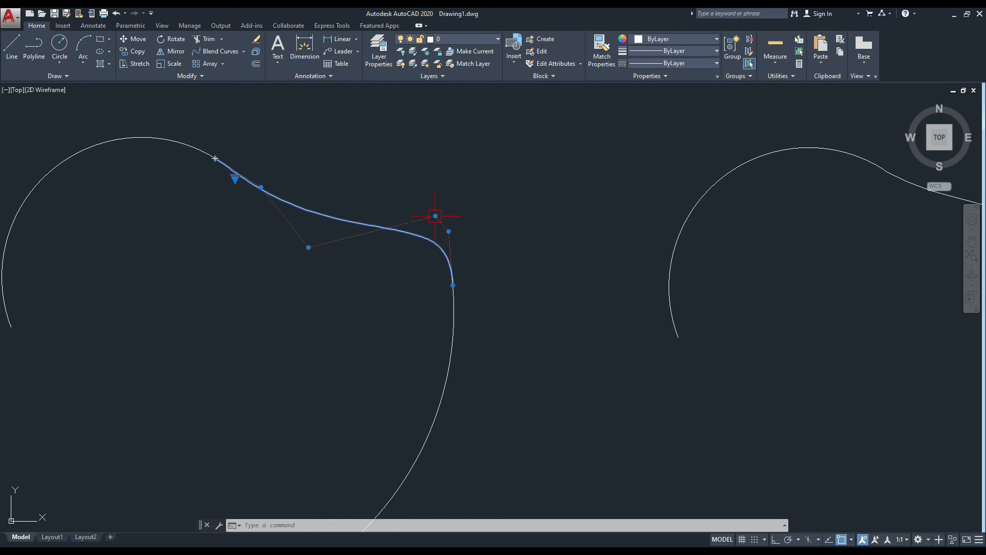
scroll(359, 252, "down", 2)
middle_click_drag(330, 242, 282, 227)
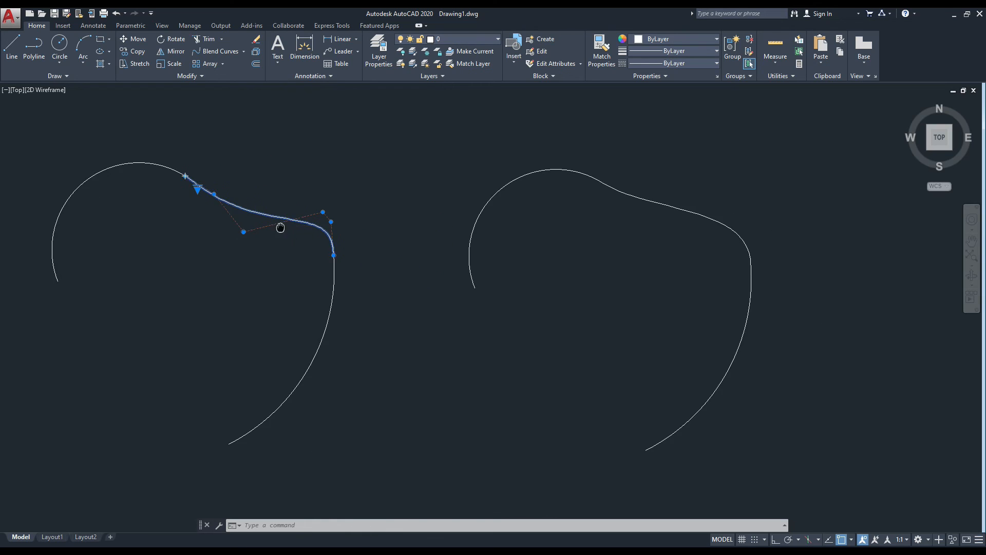
middle_click_drag(517, 260, 439, 255)
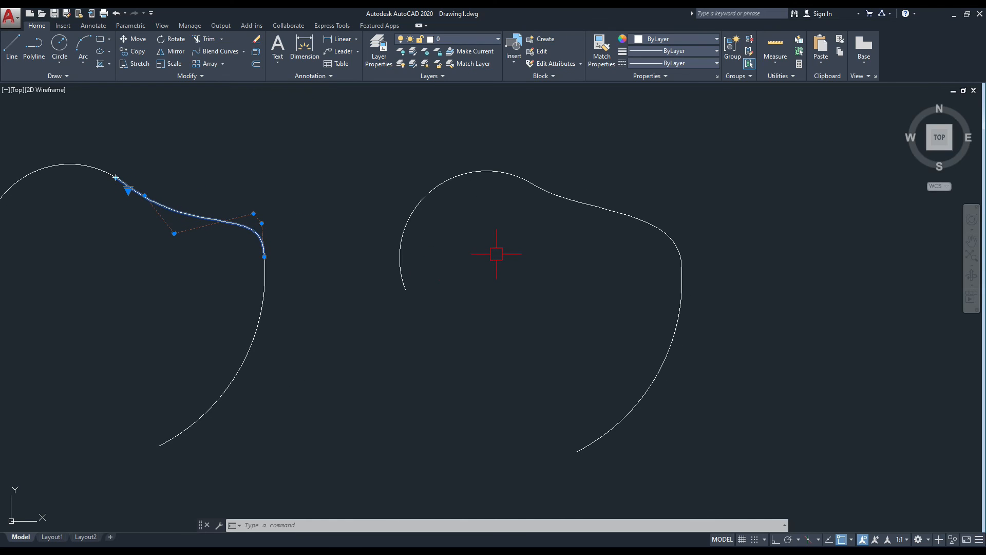
left_click(585, 208)
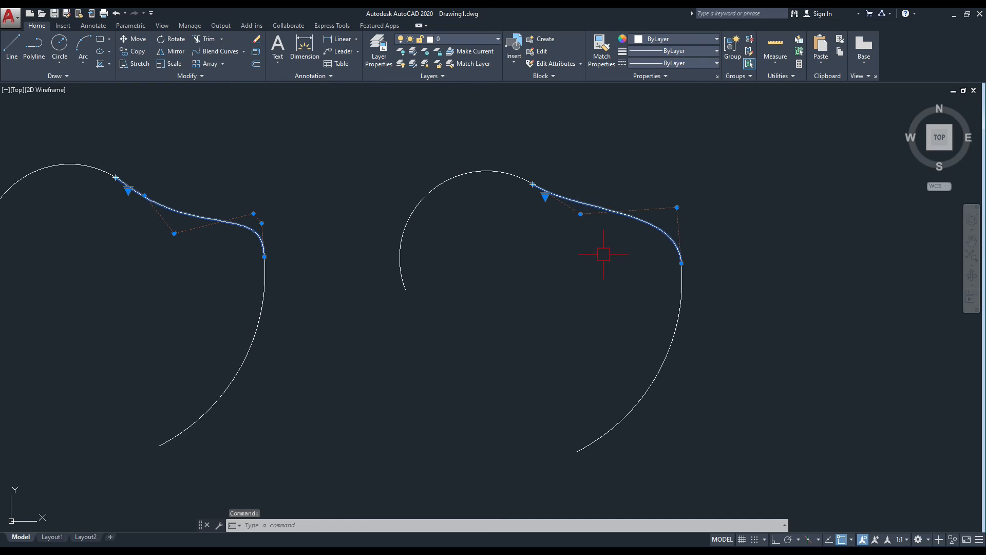
middle_click_drag(603, 254, 596, 263)
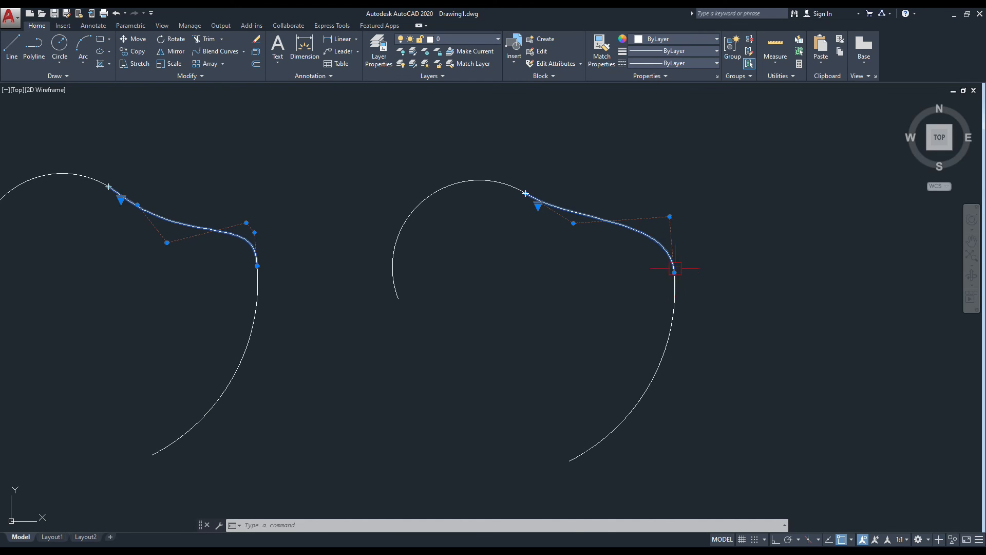
scroll(675, 268, "up", 2)
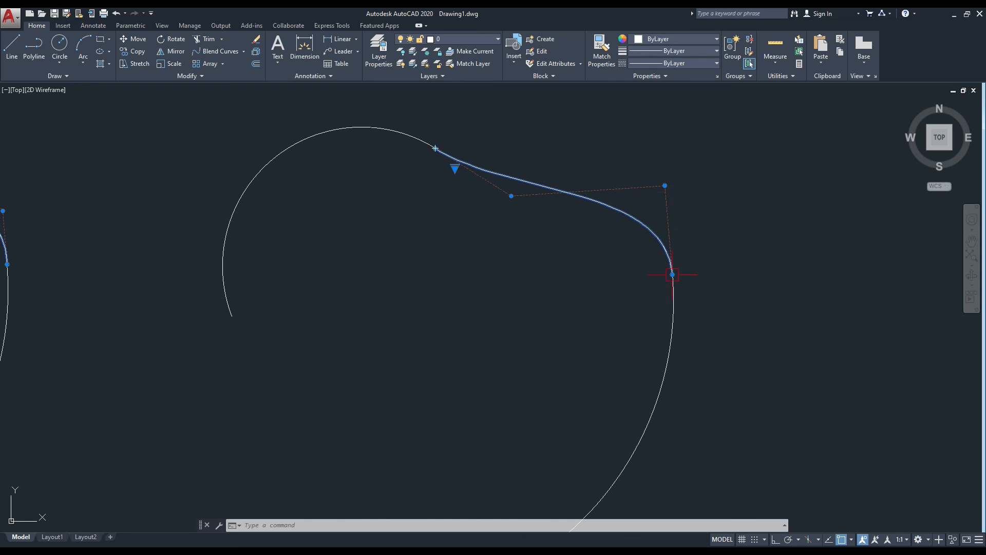
scroll(513, 213, "down", 2)
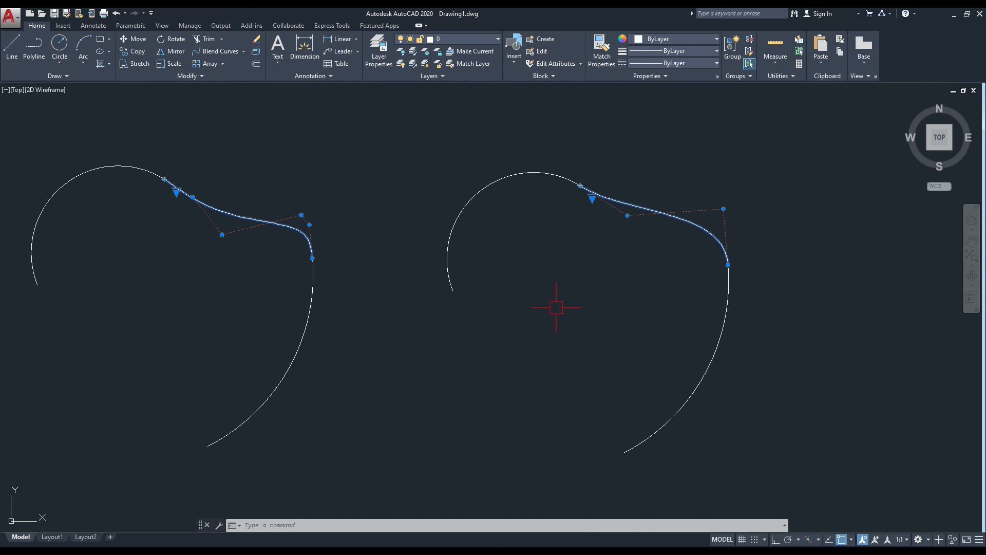
scroll(434, 339, "down", 2)
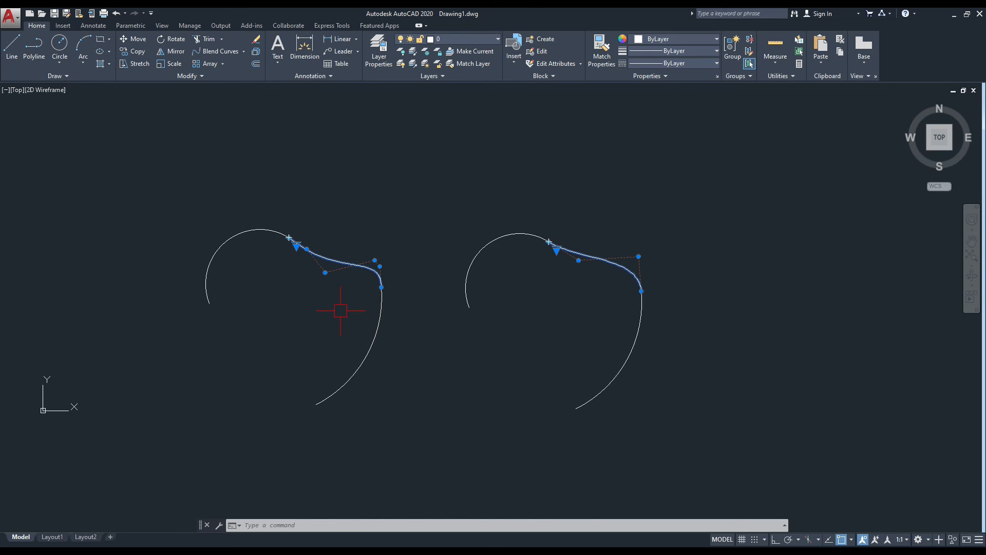
key("Escape")
Step: Select the smooth blend curve and the tangent one in turn to review how their shapes differ
scroll(329, 291, "up", 2)
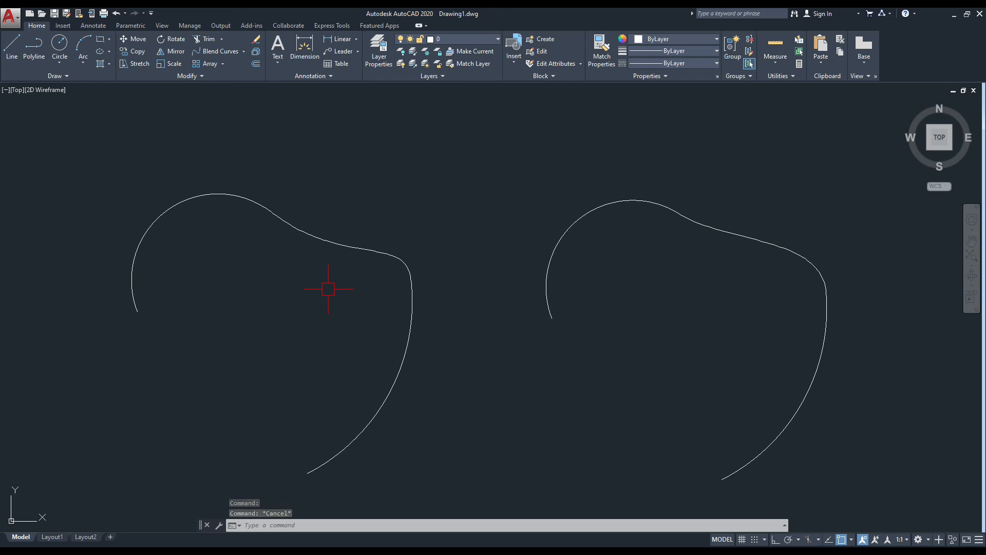
left_click(334, 244)
key("Escape")
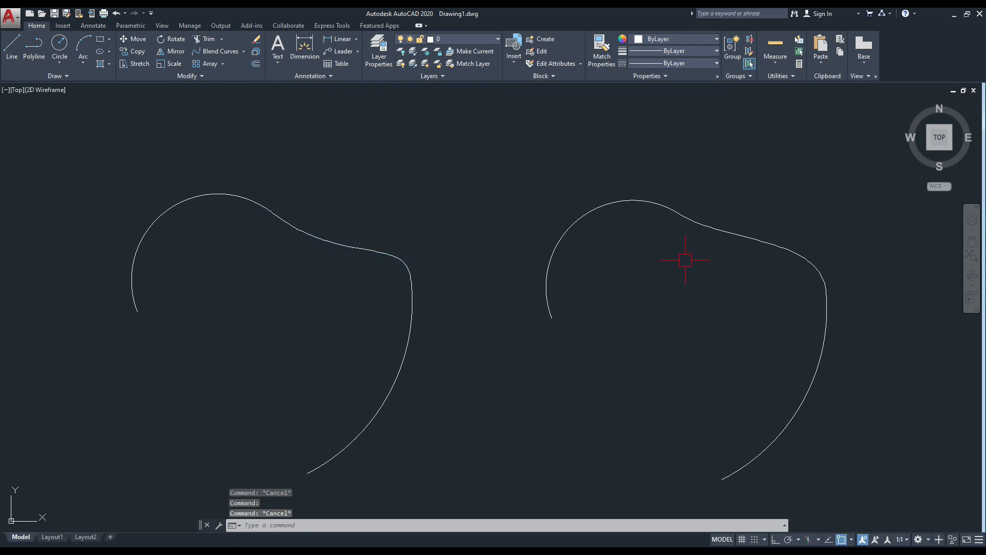
left_click(729, 238)
mouse_move(685, 290)
middle_mouse_down()
mouse_move(591, 284)
mouse_move(621, 282)
middle_mouse_up()
scroll(620, 273, "down", 2)
key("Escape")
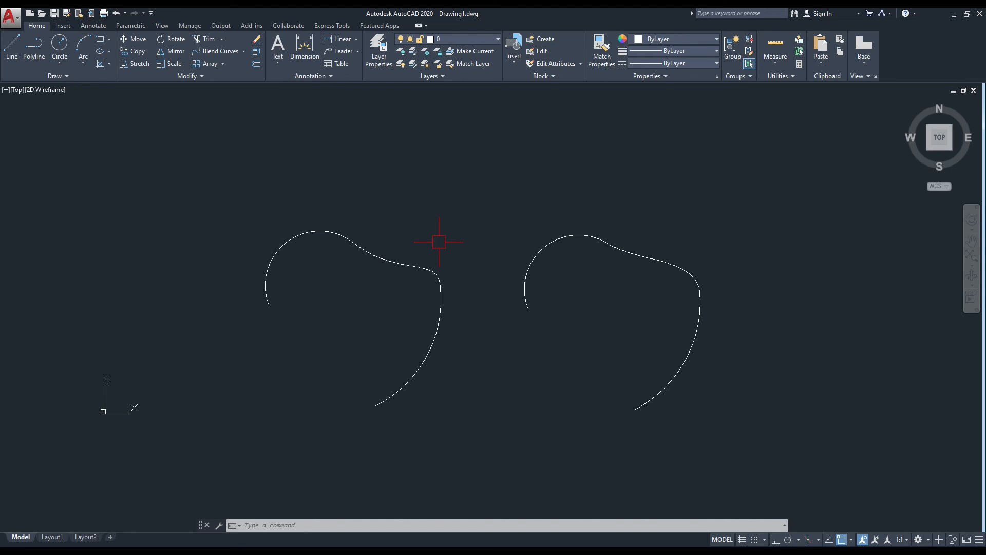
middle_click_drag(438, 242, 456, 246)
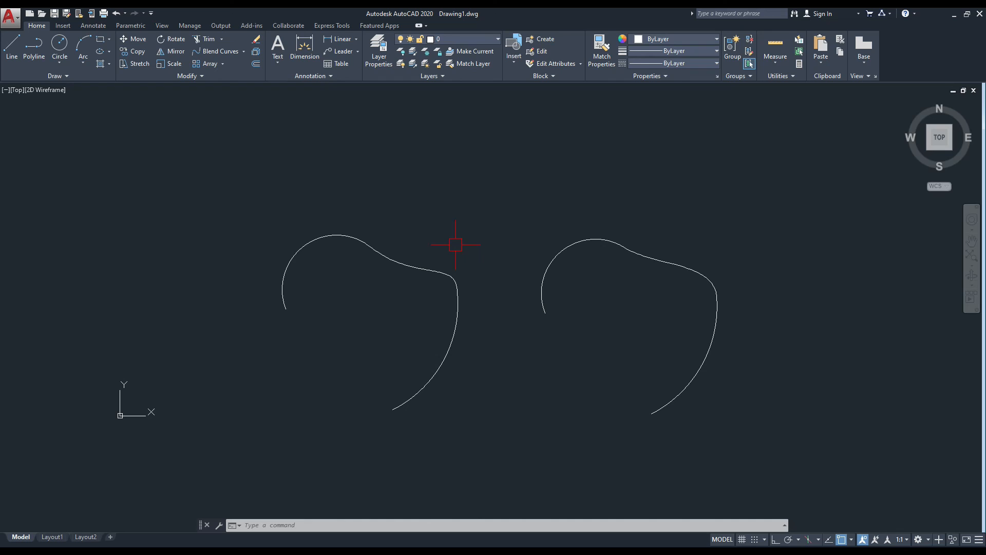
middle_click_drag(476, 227, 465, 221)
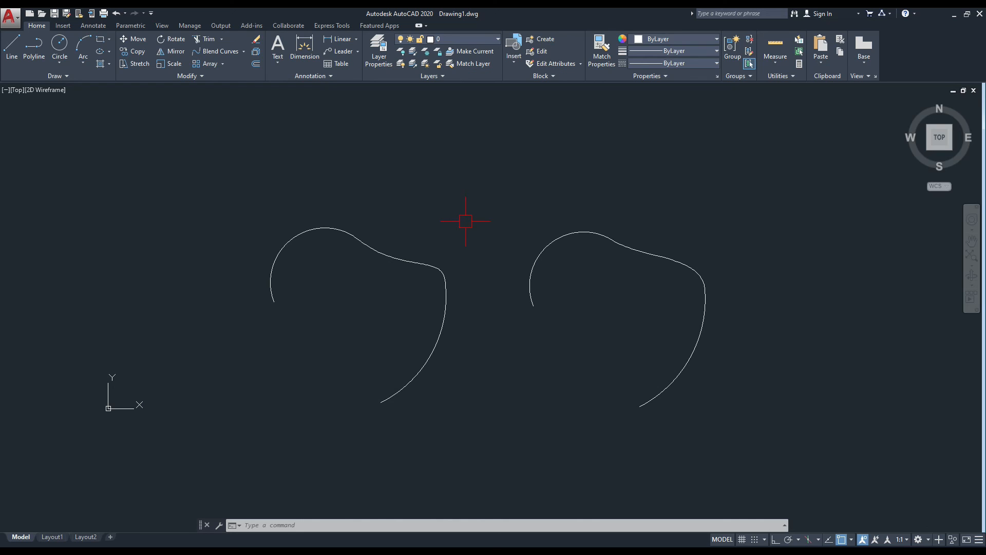
middle_click_drag(465, 221, 448, 223)
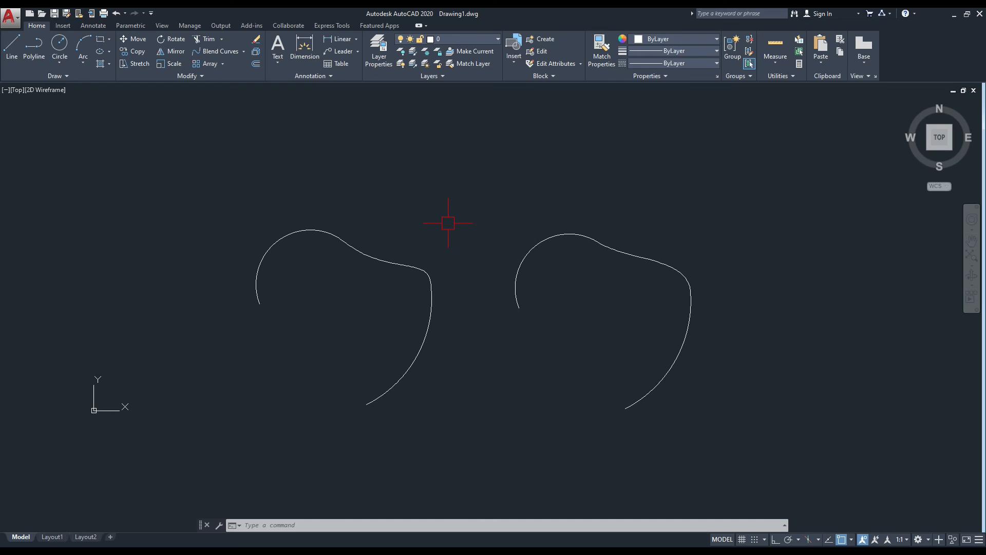